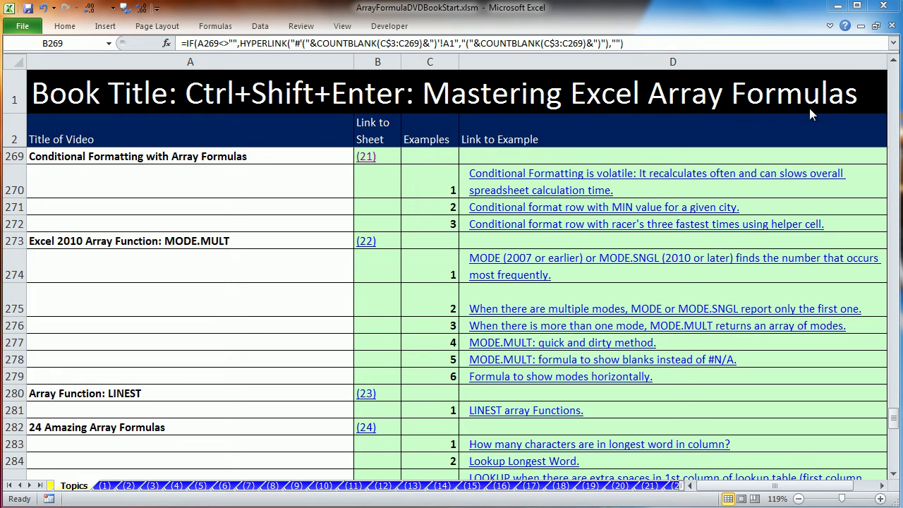
Open sheet (21), Conditional Formatting with Array Formulas, and inspect the MIN(IF) formulas in K7:K9.
click(368, 15)
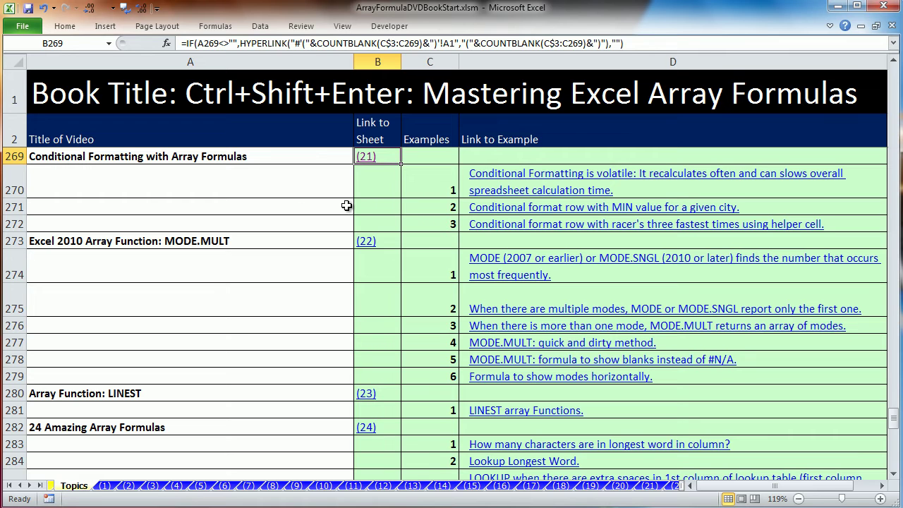
click(363, 157)
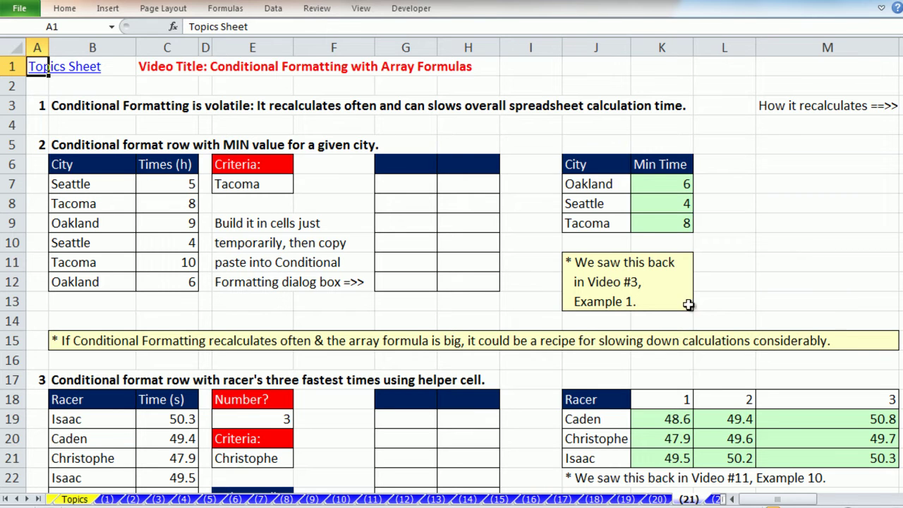
click(649, 183)
click(648, 203)
click(648, 223)
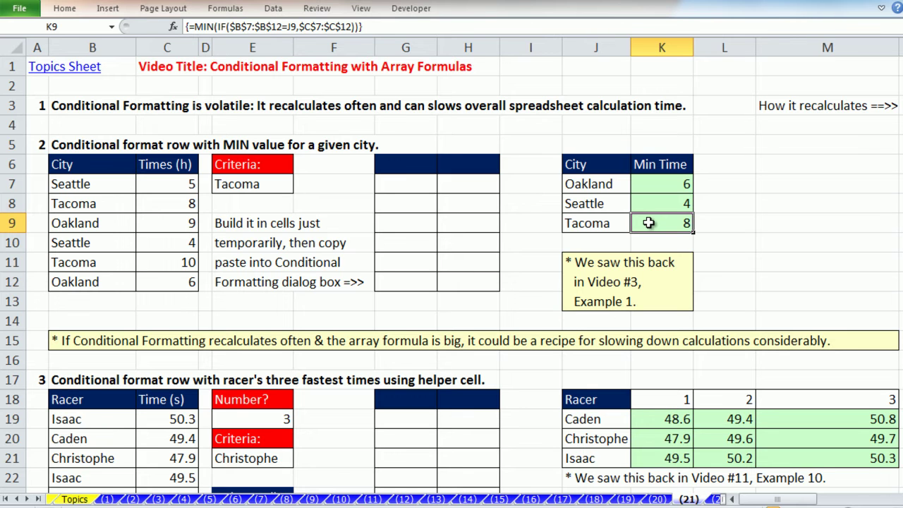
click(654, 183)
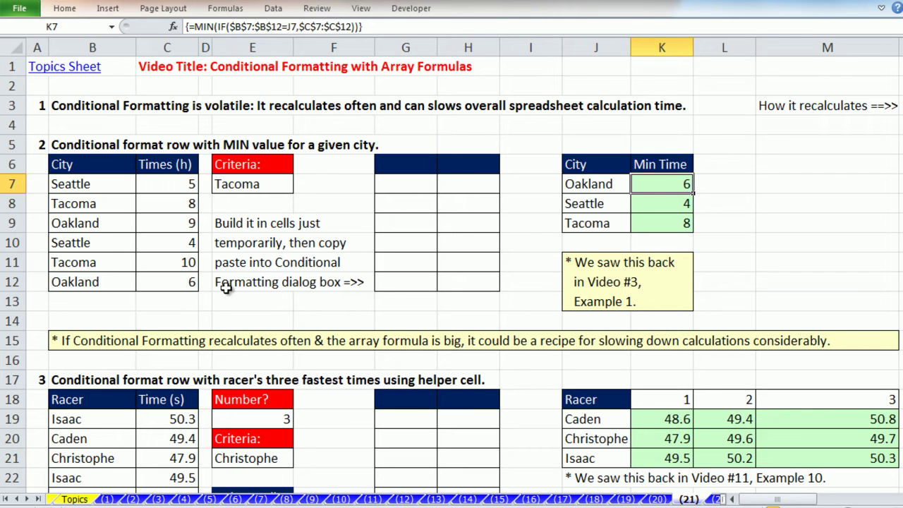
double_click(661, 186)
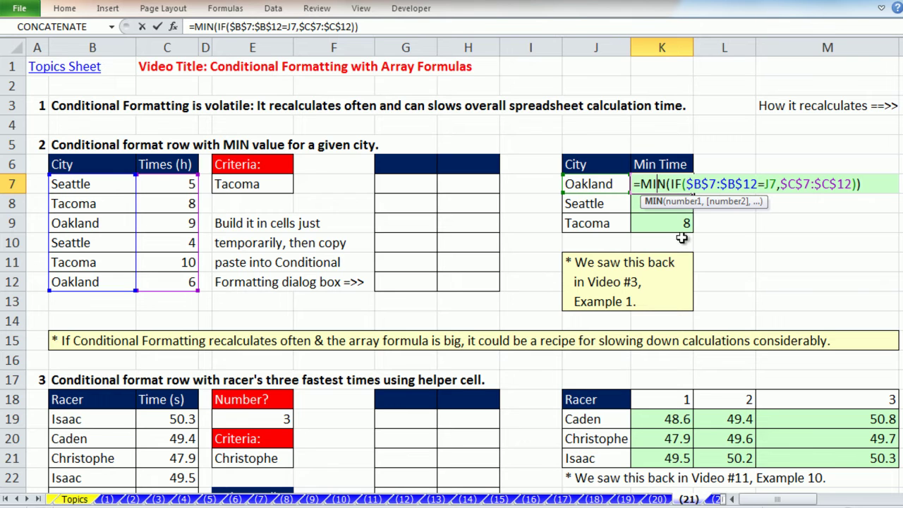
click(677, 203)
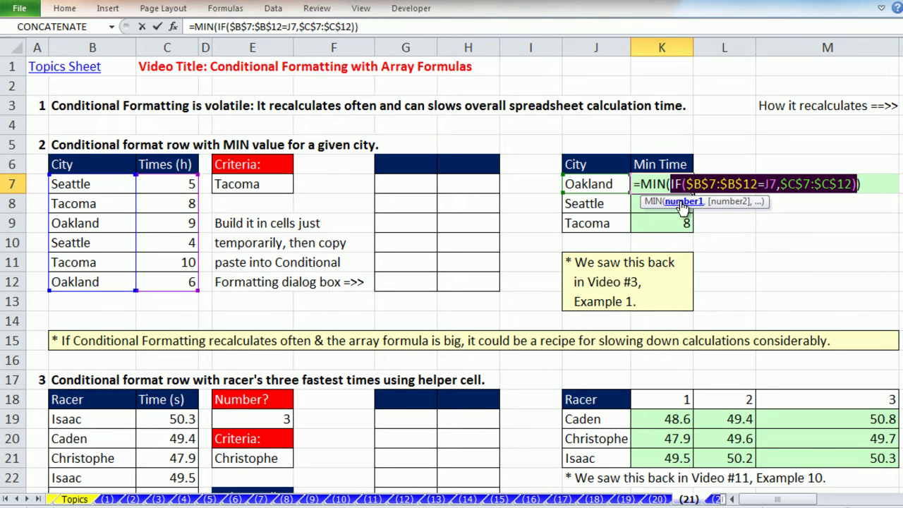
key(F9)
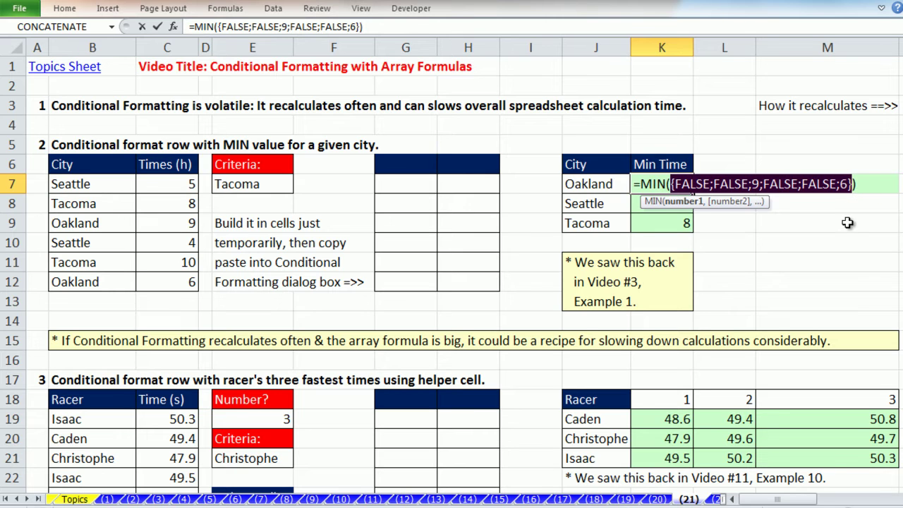
key(Escape)
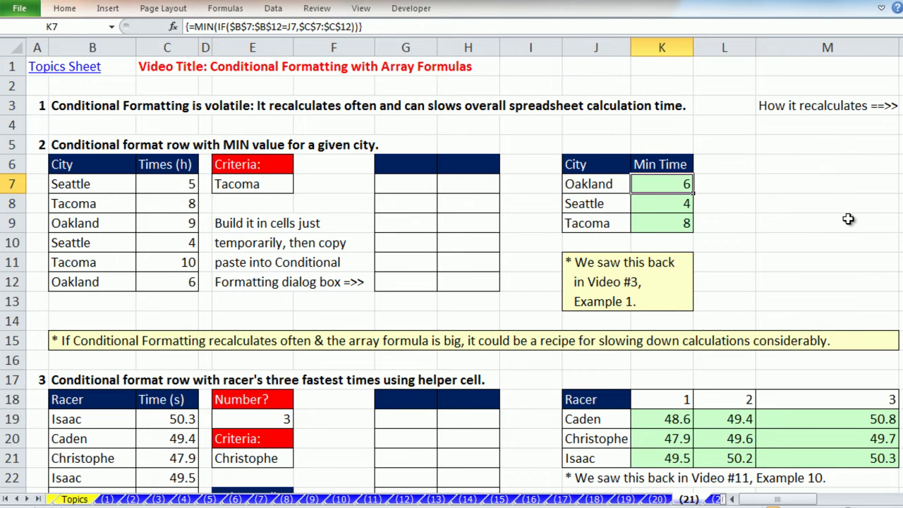
double_click(653, 184)
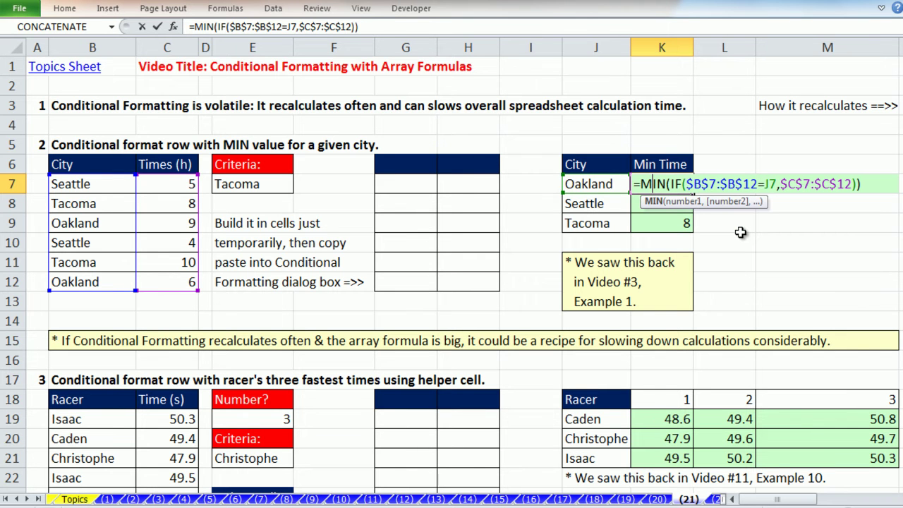
key(Escape)
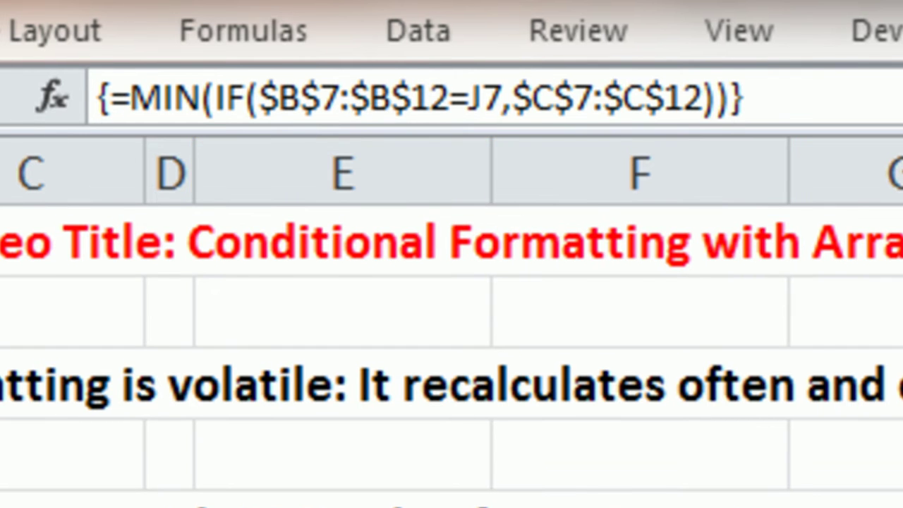
key(F2)
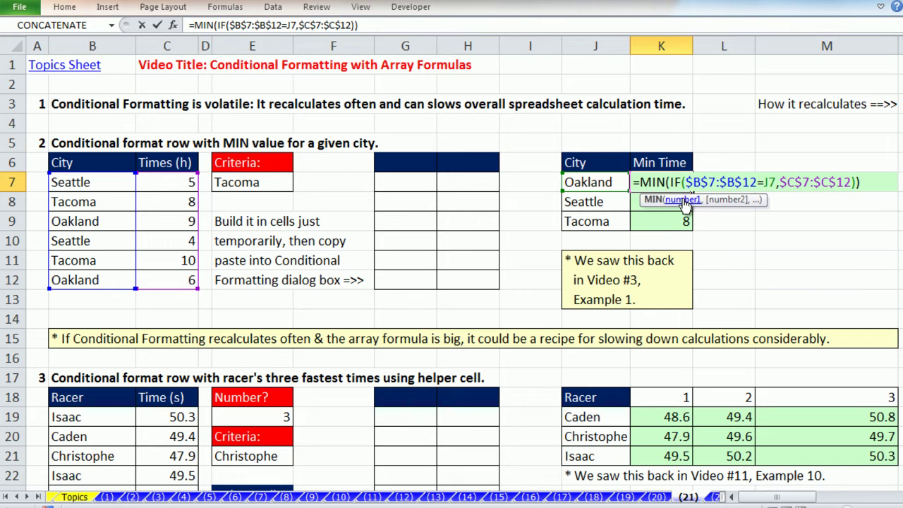
key(ctrl+shift+Return)
drag(57, 178, 180, 281)
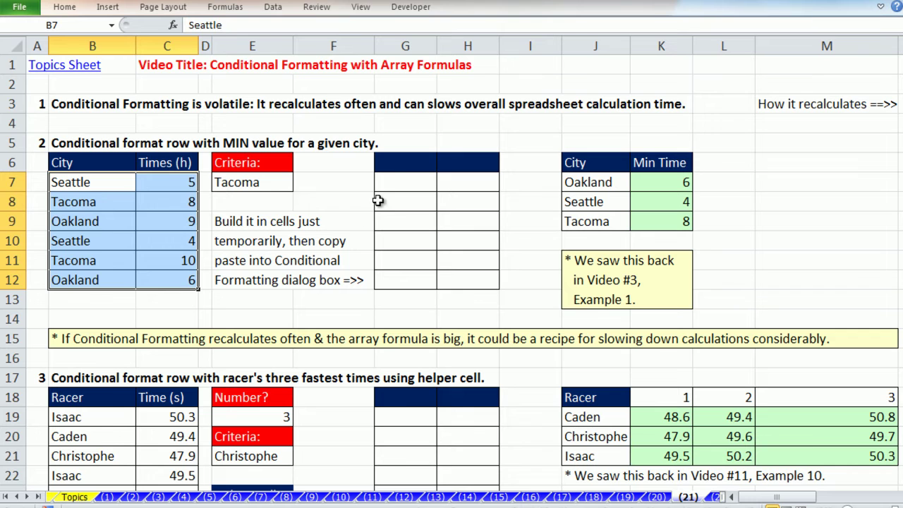
Select the empty helper cells G7:H12 and pick Seattle as the criteria city in E7.
drag(395, 180, 459, 283)
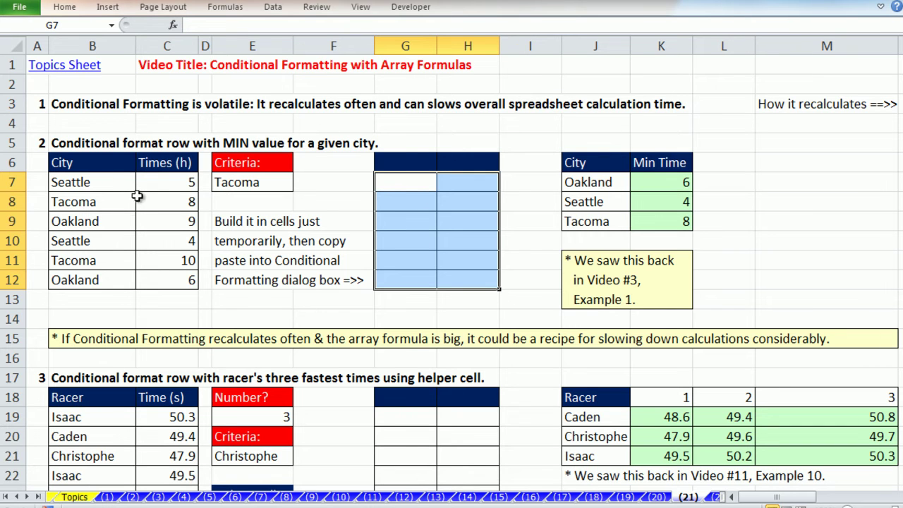
click(402, 183)
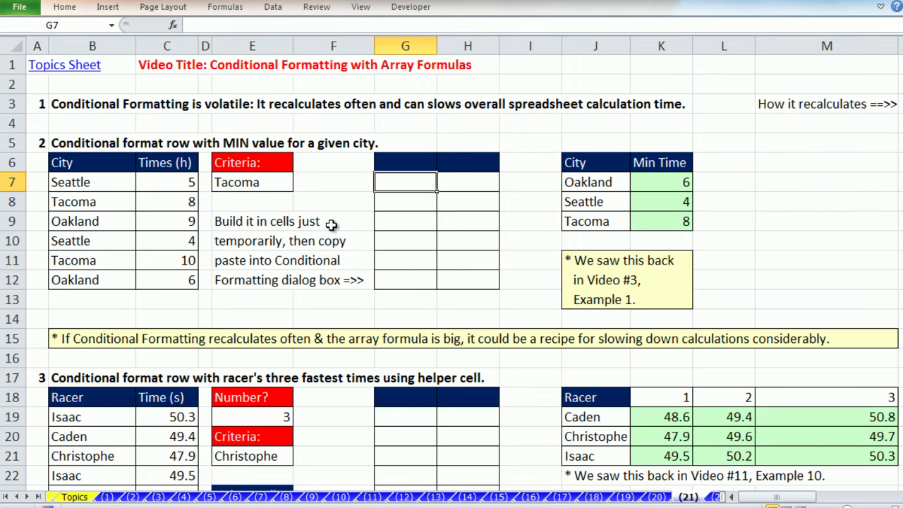
click(299, 184)
click(234, 200)
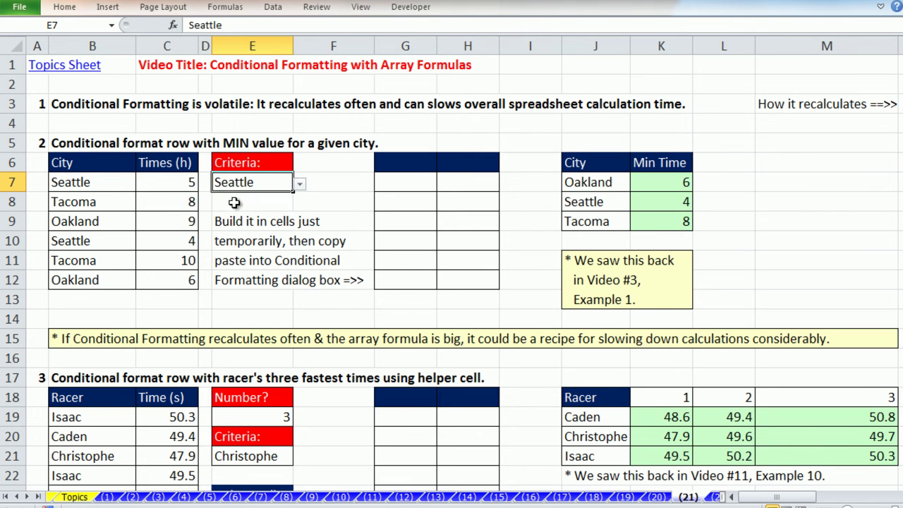
Select Seattle's rows B7:C7 and B10:C10 to locate its minimum time of 4.
drag(65, 242, 160, 244)
drag(67, 185, 177, 182)
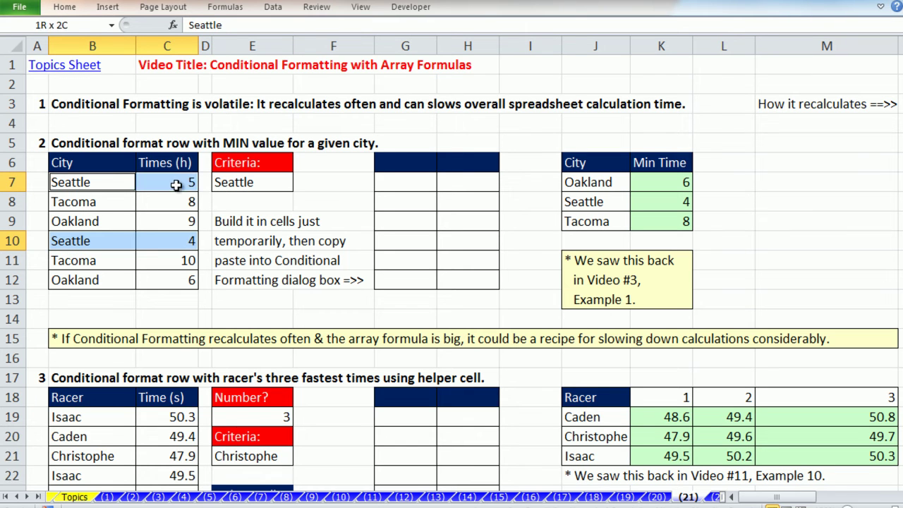
drag(128, 243, 140, 240)
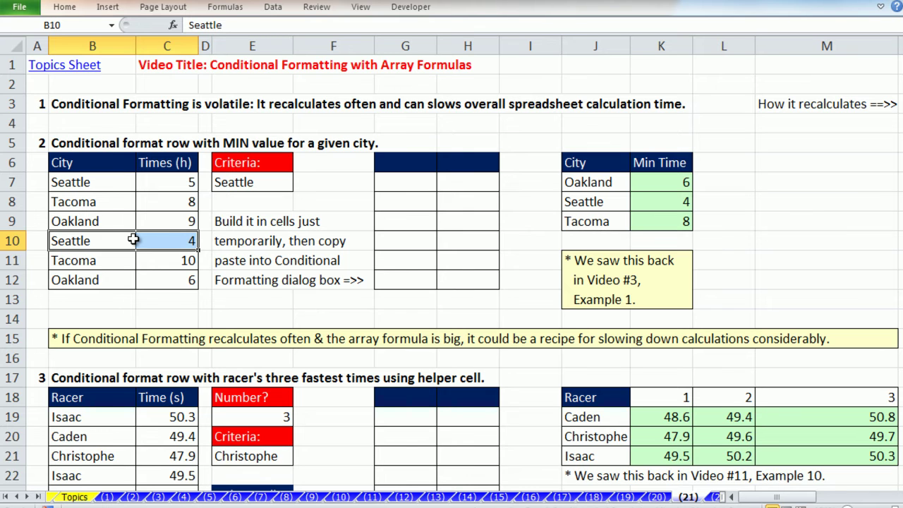
drag(98, 240, 169, 243)
In G7, start =MIN(IF($B$7:$B$12=$E$7, comparing the city range with the E7 criteria.
click(389, 182)
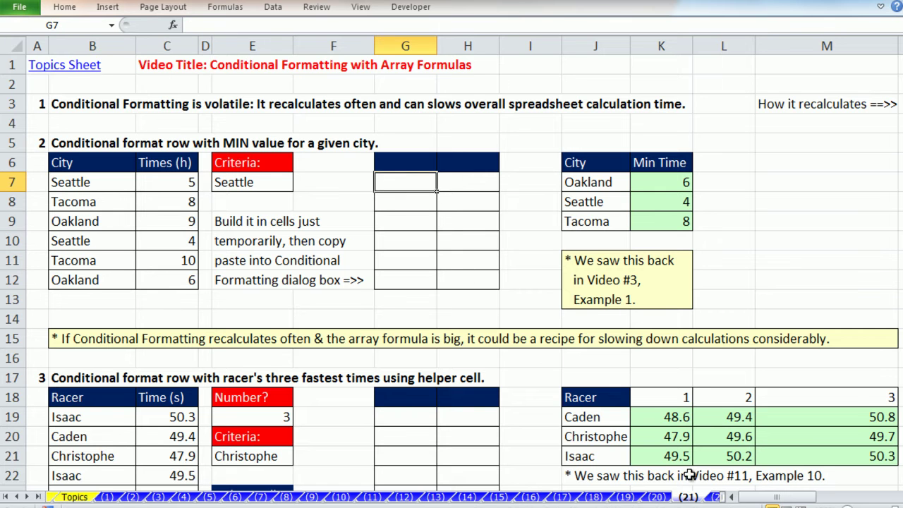
text(=min)
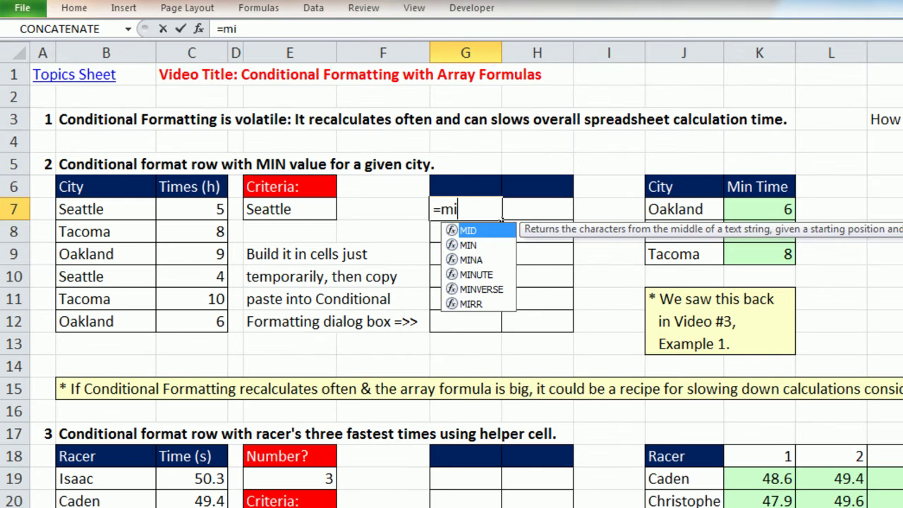
key(Tab)
text(if)
key(Tab)
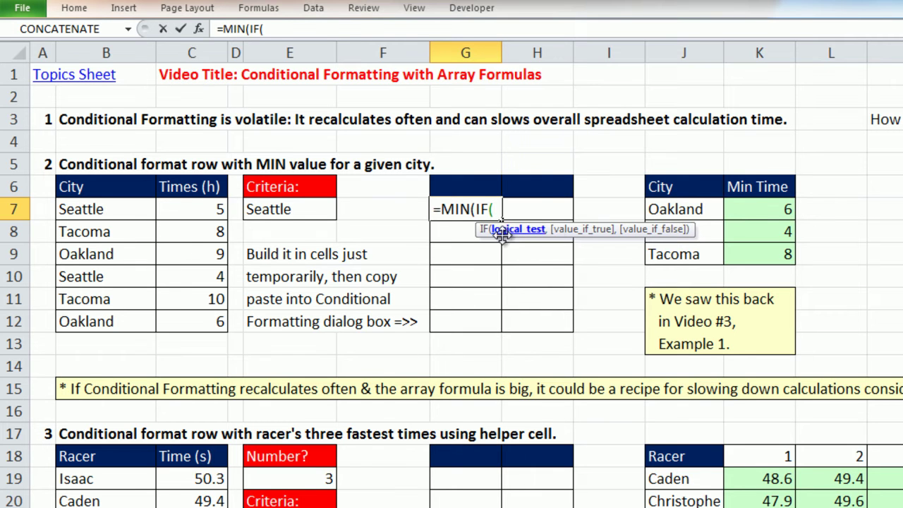
click(74, 210)
drag(74, 210, 106, 319)
key(F4)
text(=)
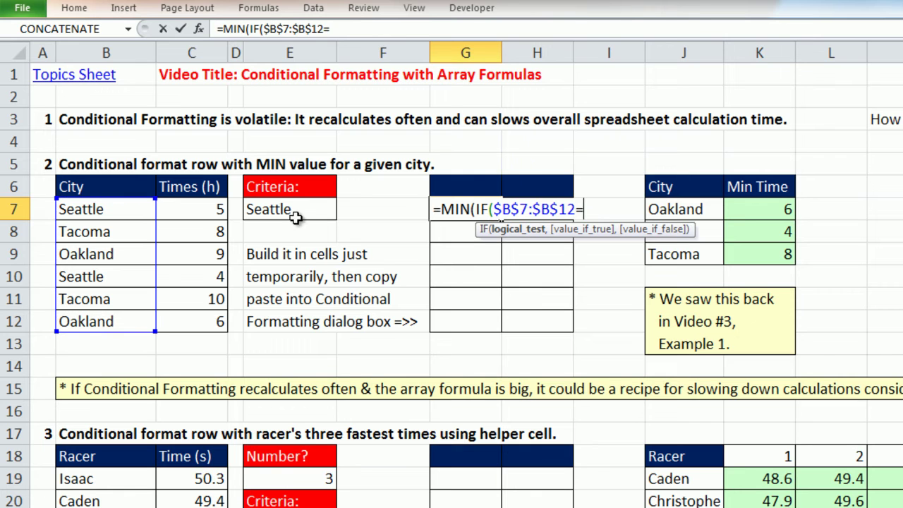
click(278, 207)
key(F4)
Add the $C$7:$C$12 times range, commit as an array formula, and fill it across G7:H12.
text(,)
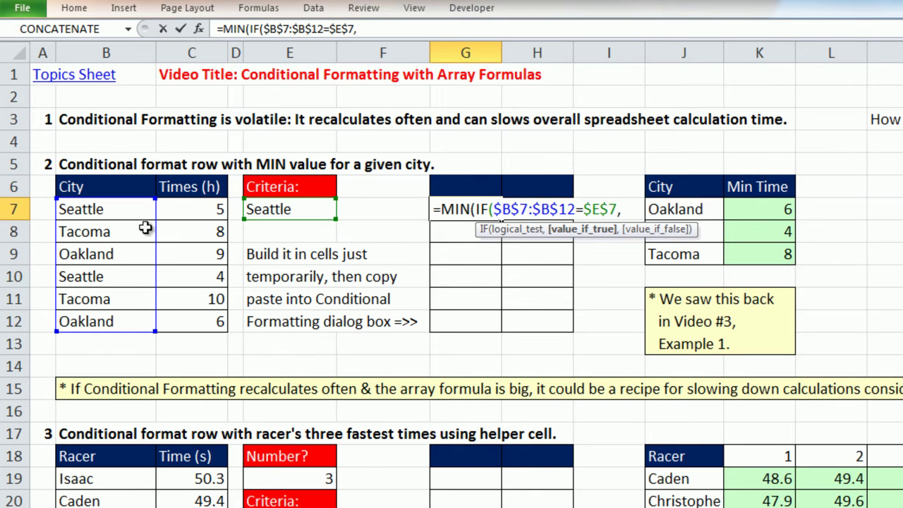
drag(210, 207, 213, 320)
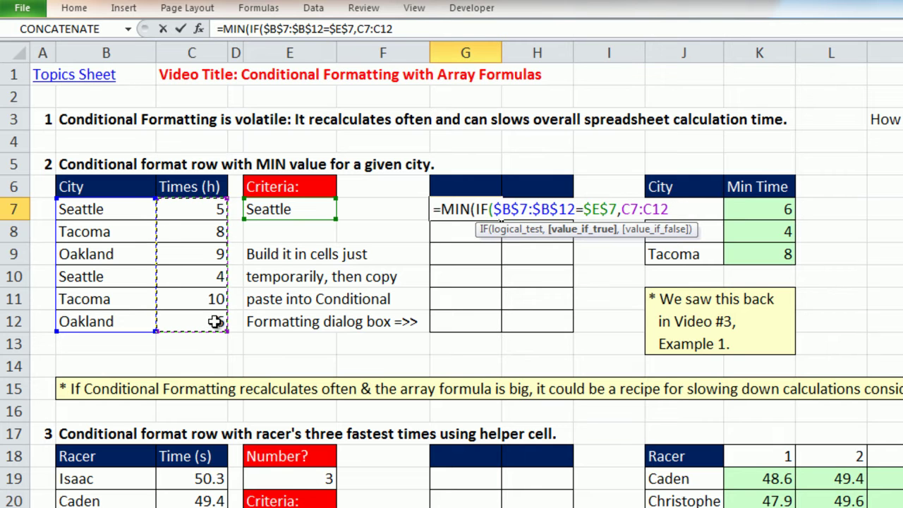
key(F4)
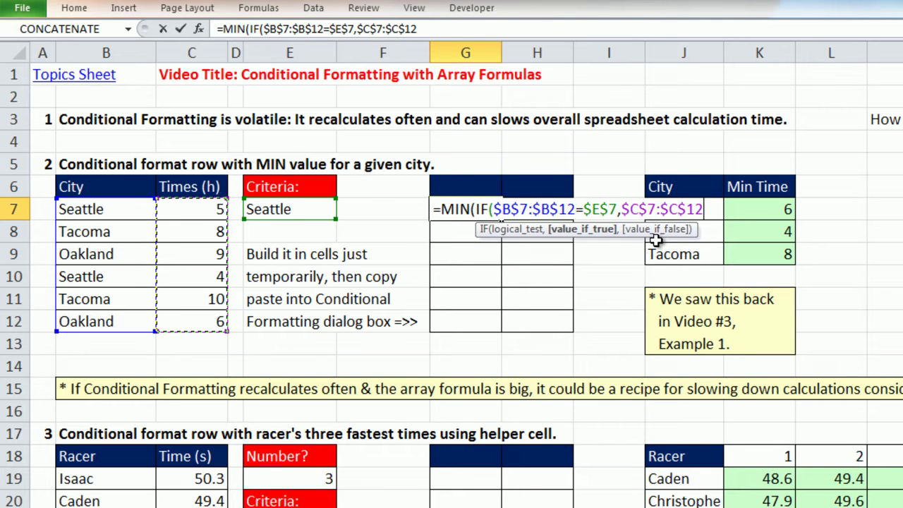
text())
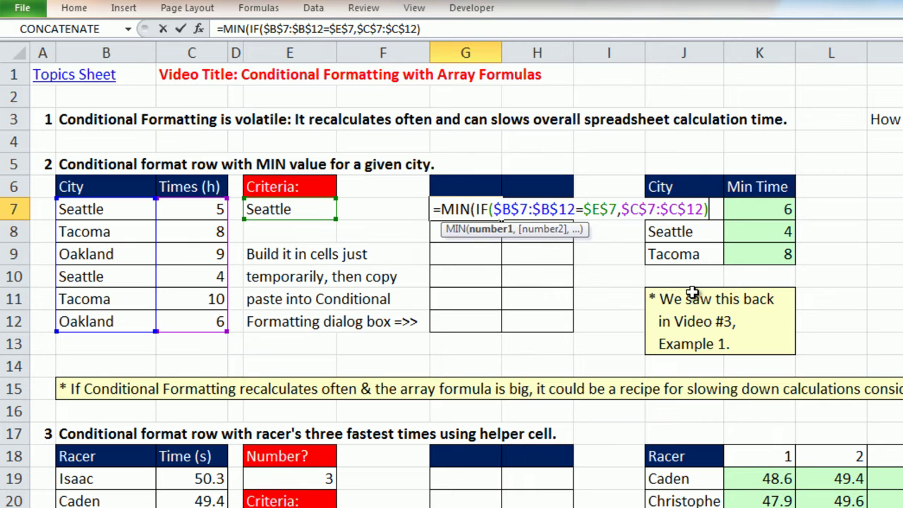
key(ctrl+shift+Return)
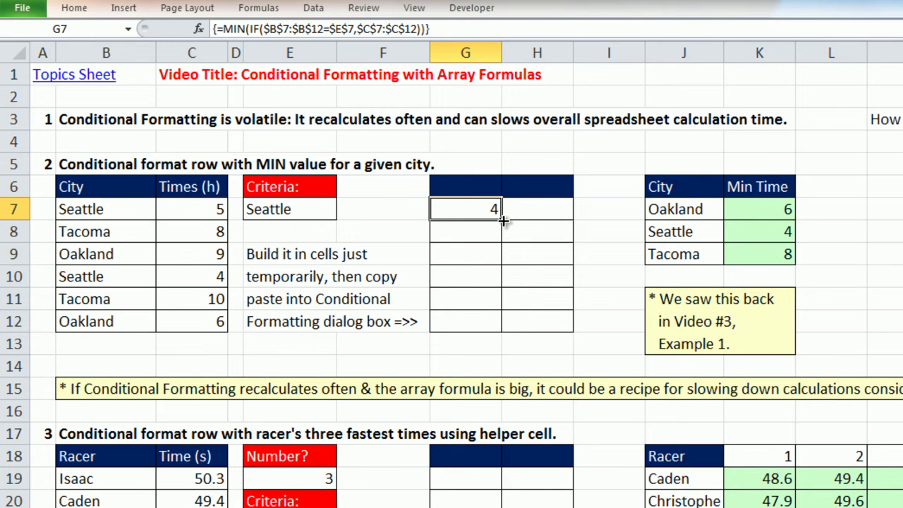
drag(503, 220, 577, 332)
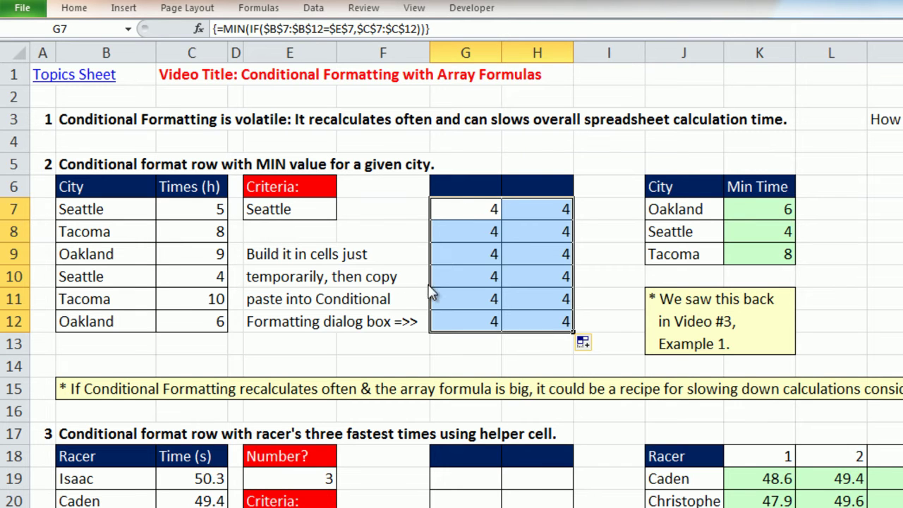
drag(435, 282, 547, 279)
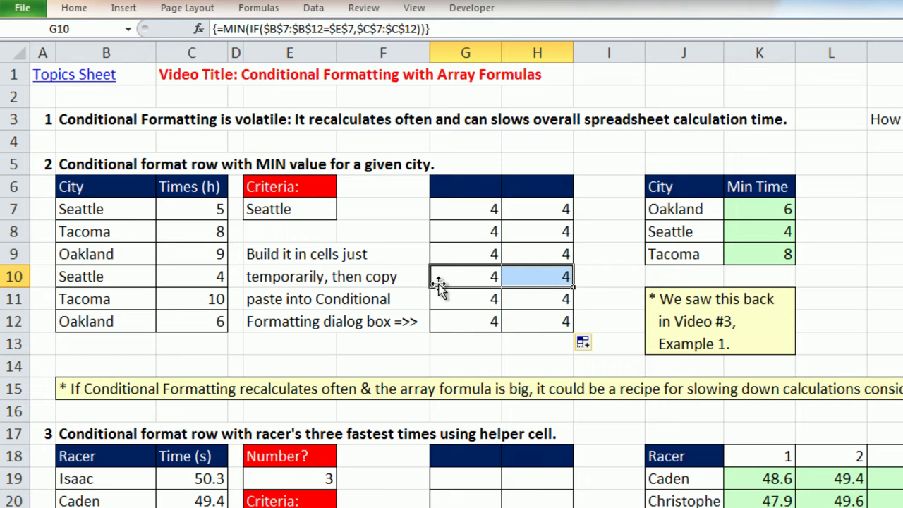
Append =$C7 to G7's MIN(IF) array formula and fill it through G7:H12.
double_click(474, 207)
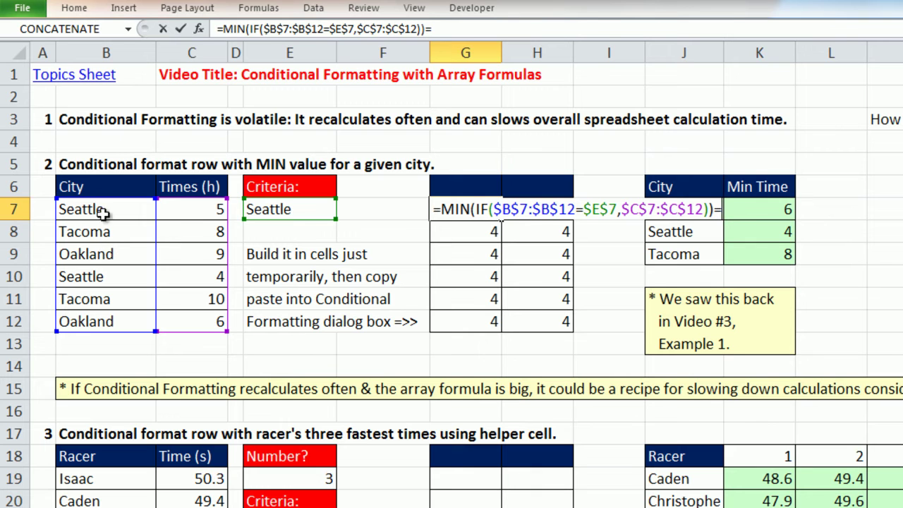
click(176, 209)
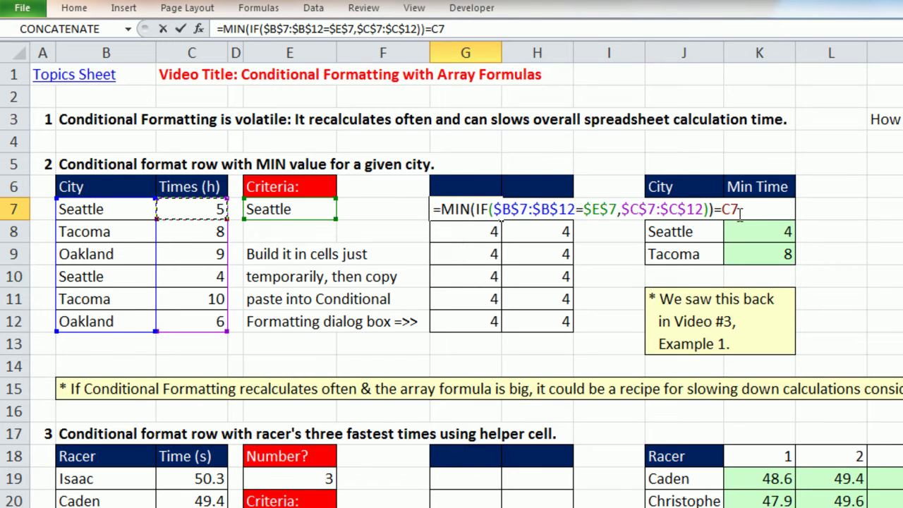
key(F4)
key(F4)
key(F4)
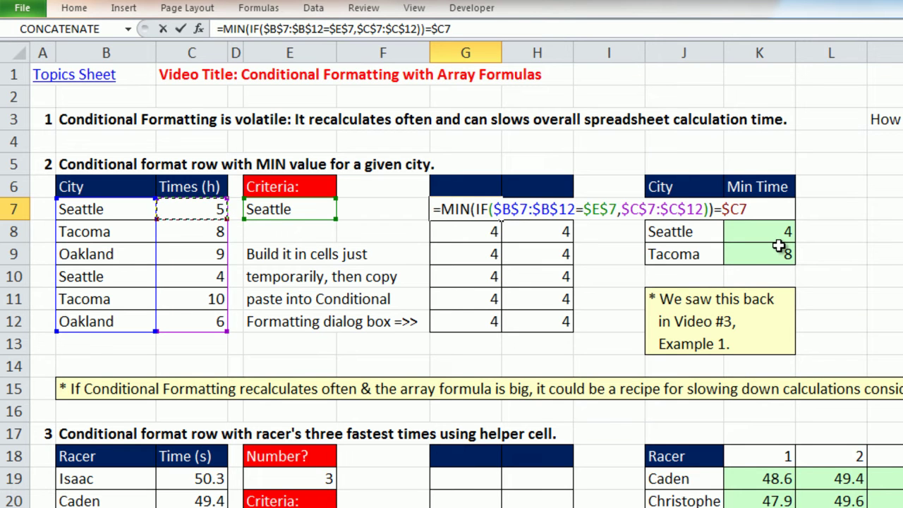
key(ctrl+shift+Return)
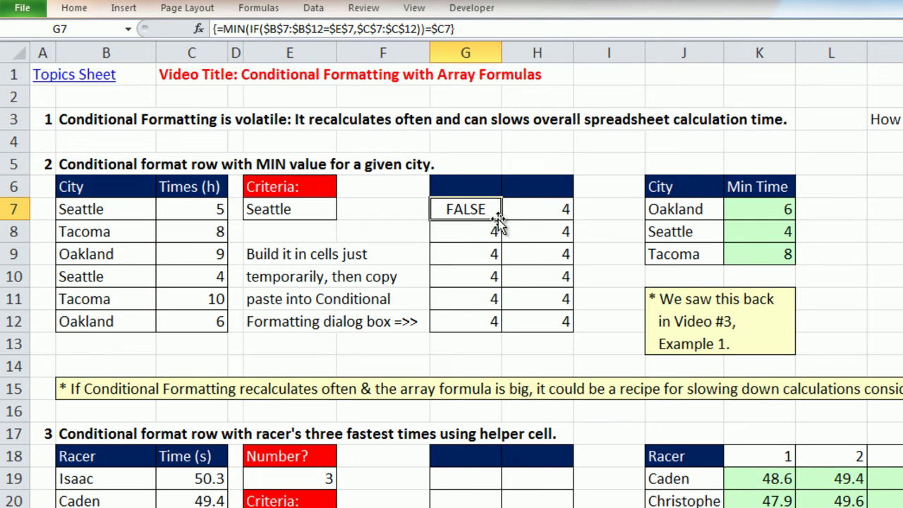
drag(501, 219, 566, 228)
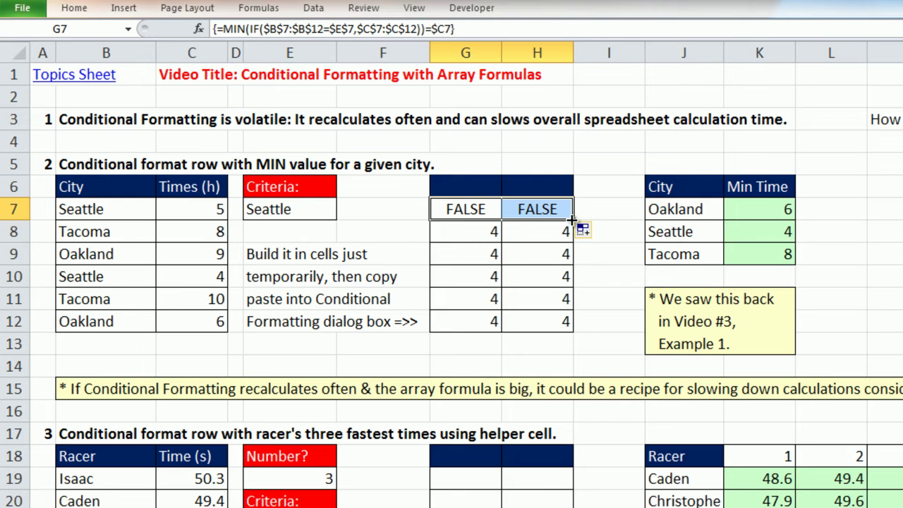
double_click(573, 219)
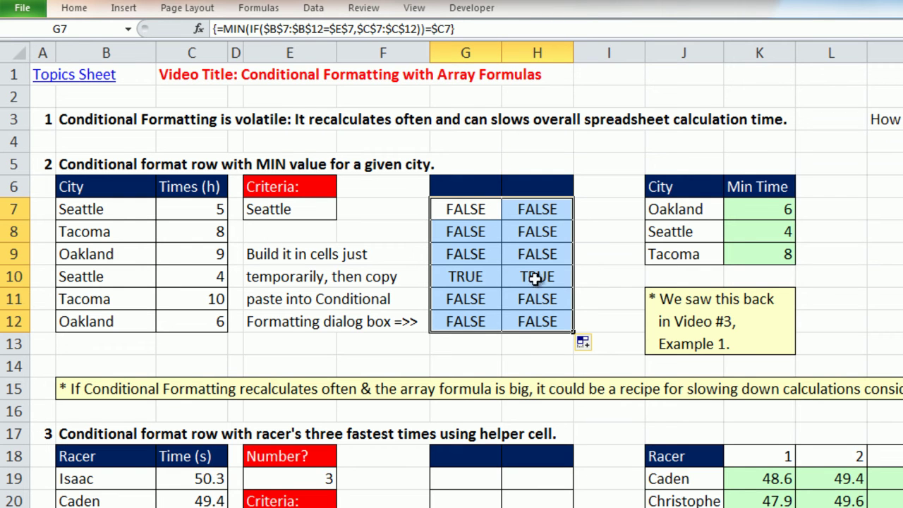
Change Tacoma's time in C8 to 4 and check the resulting G8:H8 flags.
click(204, 233)
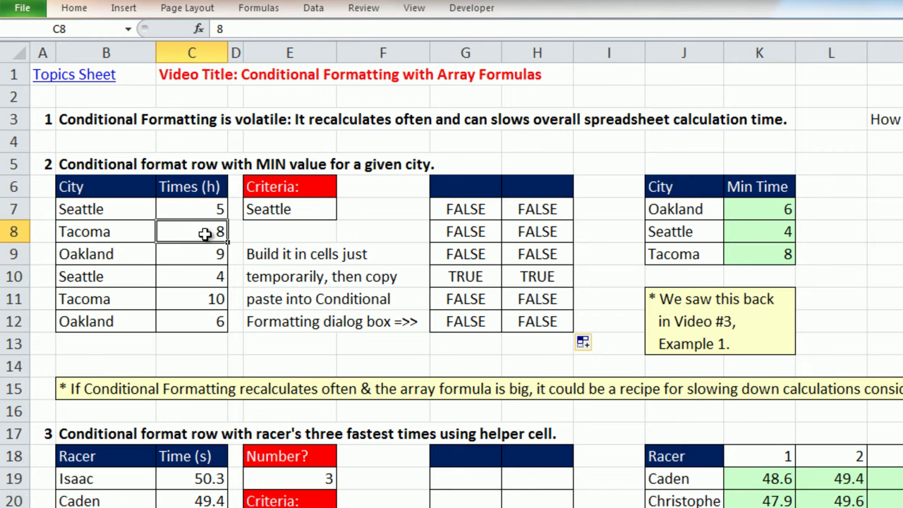
text(4)
key(ctrl+Return)
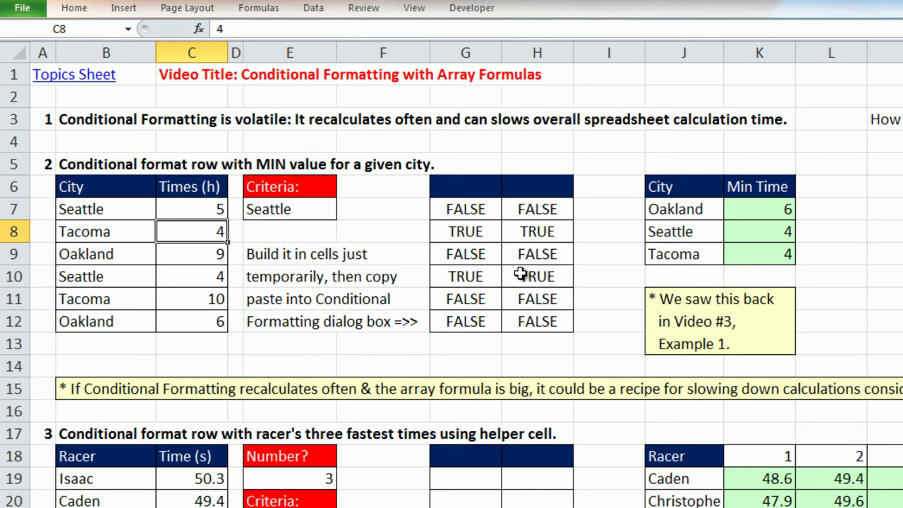
drag(456, 234, 525, 234)
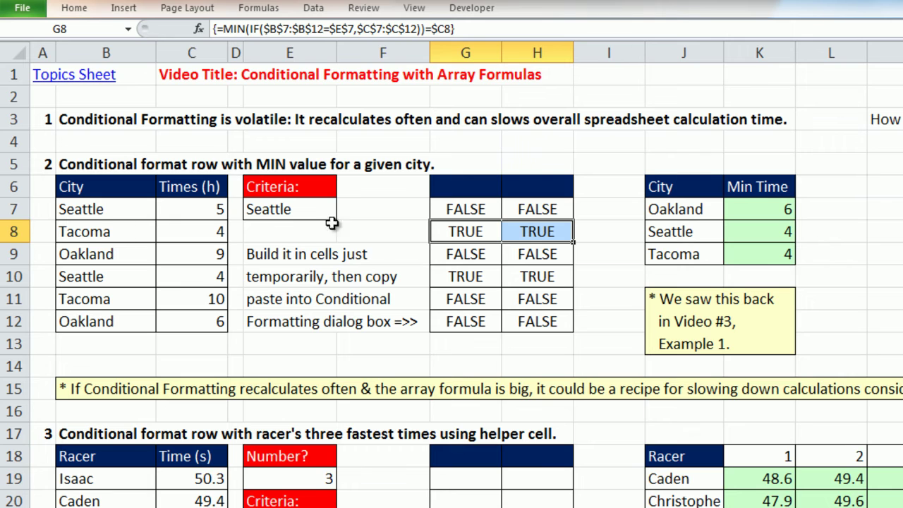
Restore Tacoma's time in C8 to 8 and reopen G7's formula for editing.
click(215, 237)
text(8)
key(ctrl+Return)
double_click(464, 209)
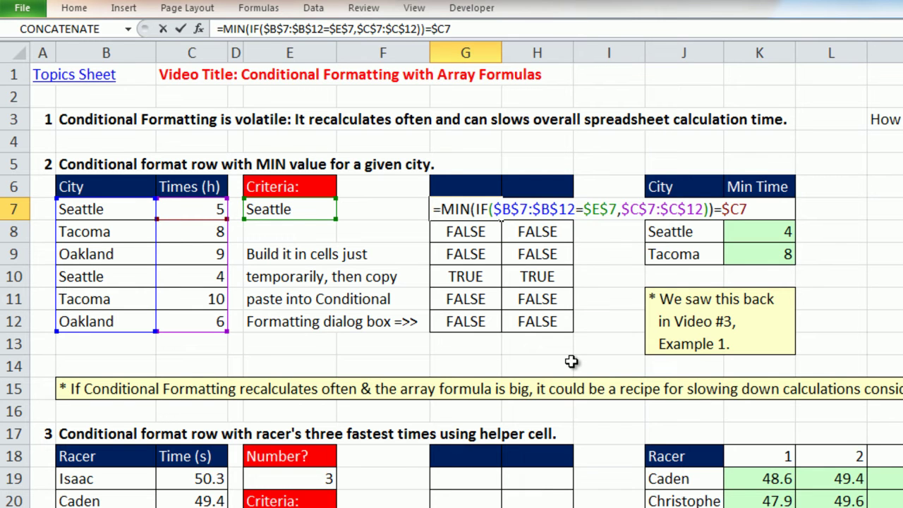
Wrap G7's formula in AND($B7=$E$7, …) as an array formula and fill it through G7:H12.
text(and()
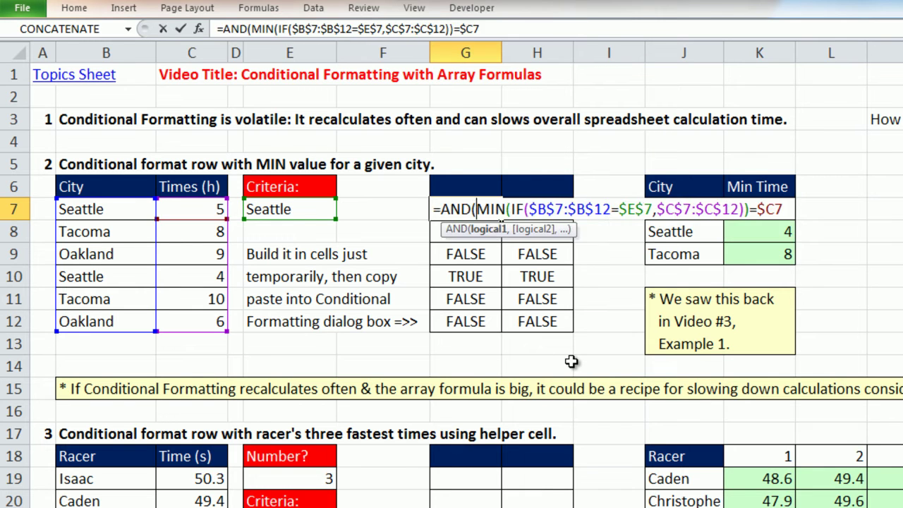
click(113, 209)
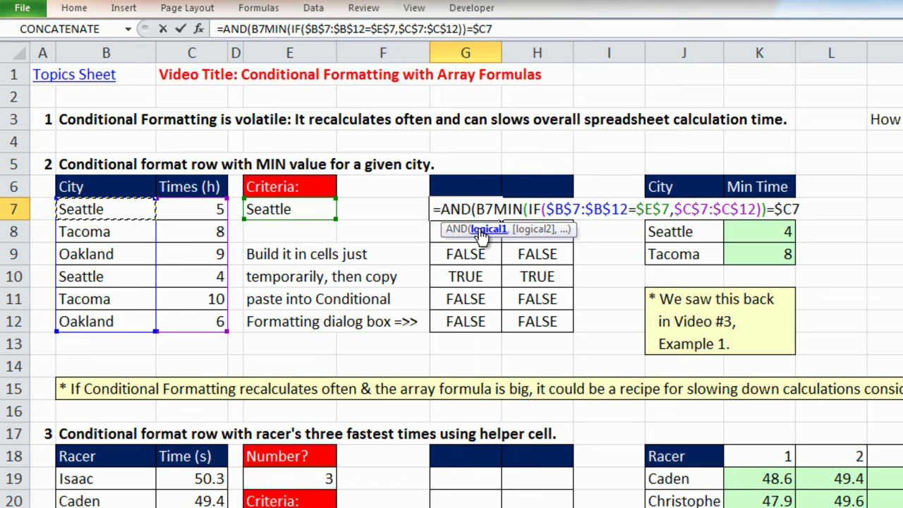
key(F4)
key(F4)
key(F4)
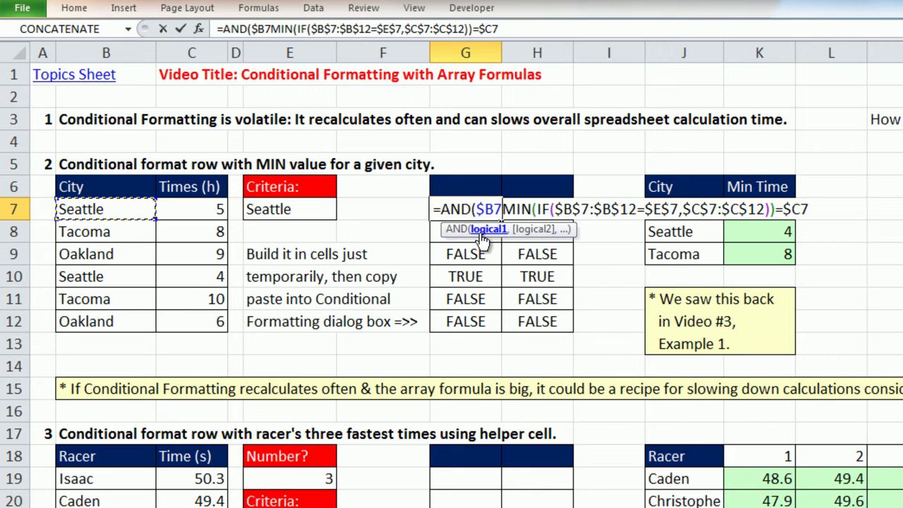
text(=)
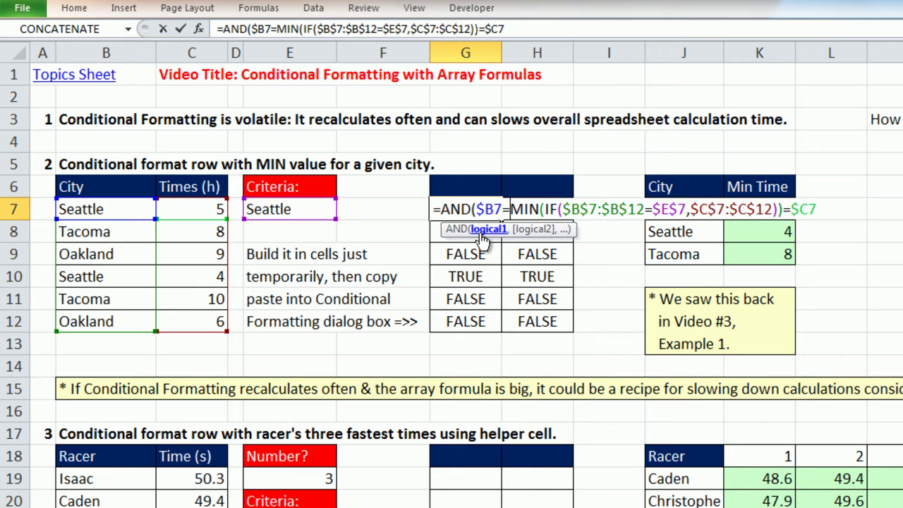
click(286, 210)
key(F4)
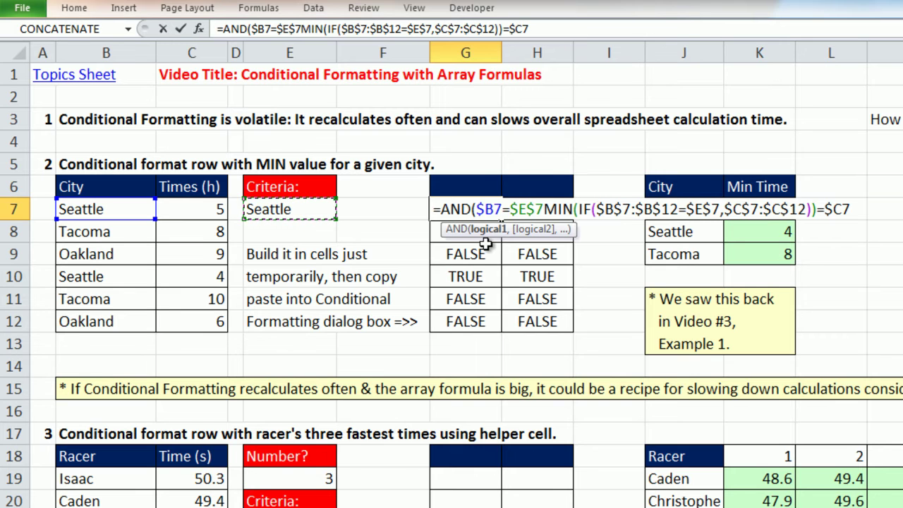
text(,)
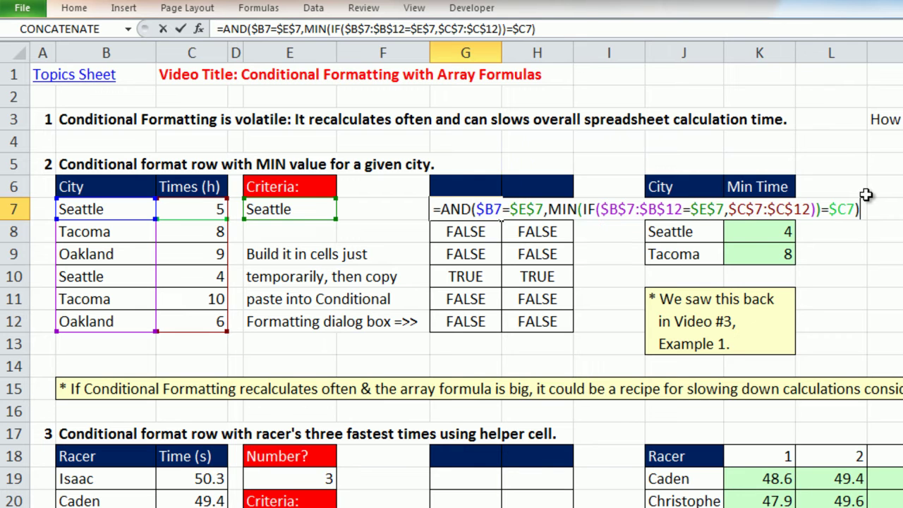
key(ctrl+shift+Return)
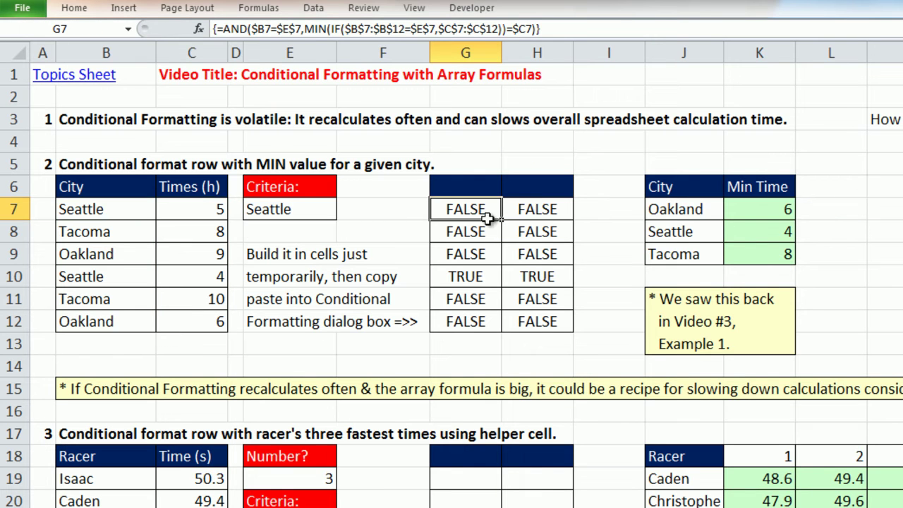
drag(502, 221, 577, 215)
double_click(573, 219)
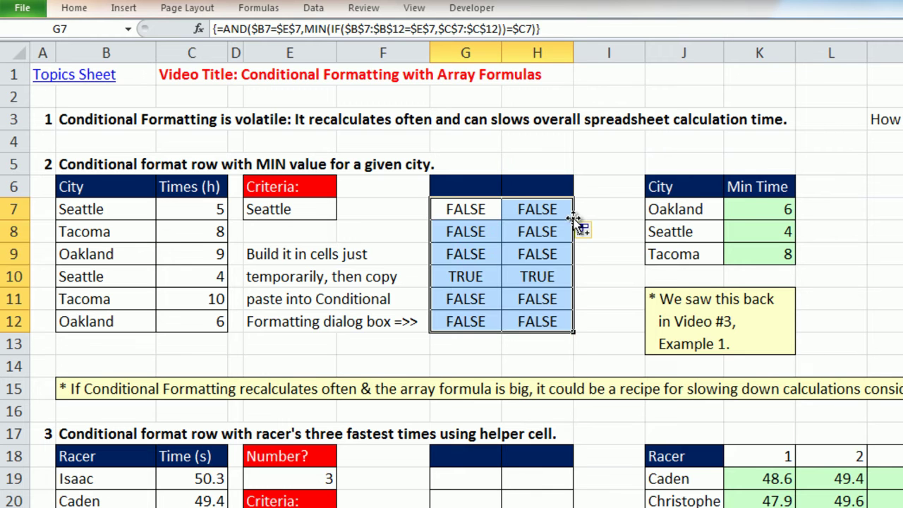
Enter 4 as Tacoma's time in C8 and choose Tacoma as the E7 criteria city.
click(181, 236)
text(4)
key(ctrl+Return)
click(275, 210)
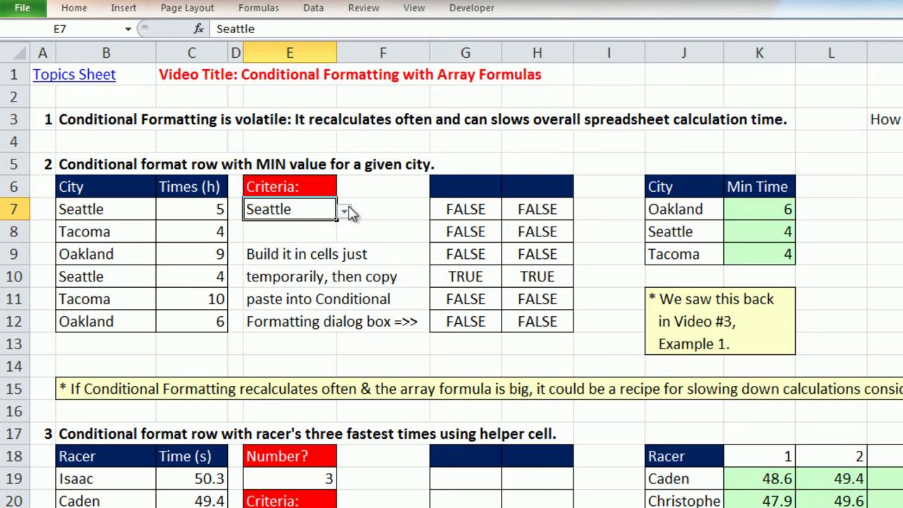
click(344, 210)
click(284, 242)
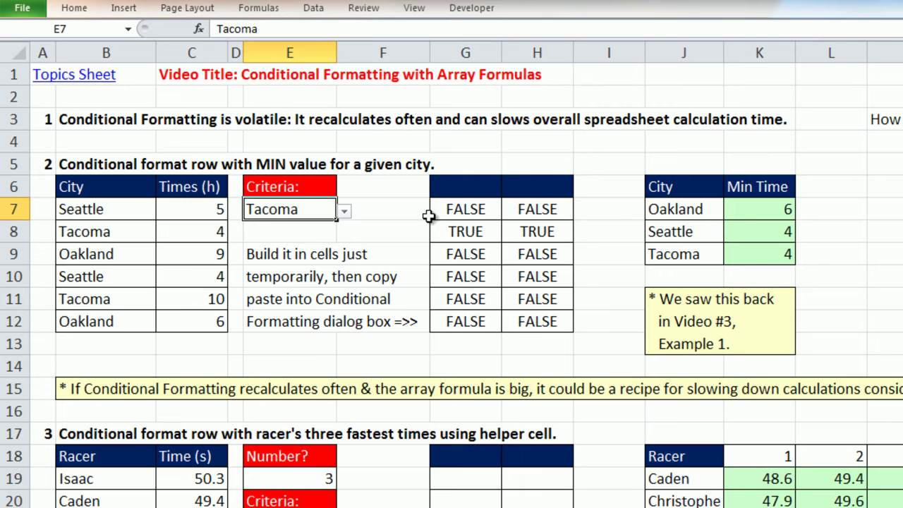
Recommit G7's formula as an array formula and review the helper results against the B7:C12 table.
click(469, 210)
double_click(467, 210)
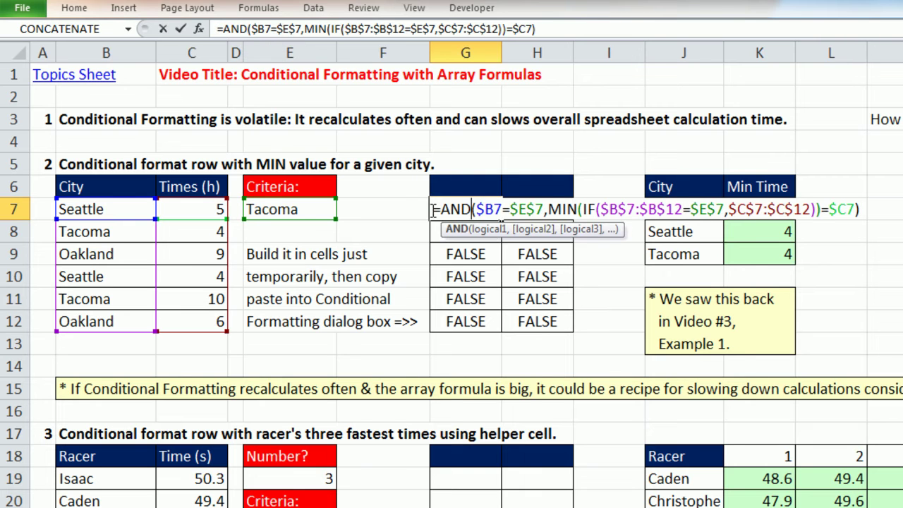
key(ctrl+shift+Return)
drag(463, 209, 564, 321)
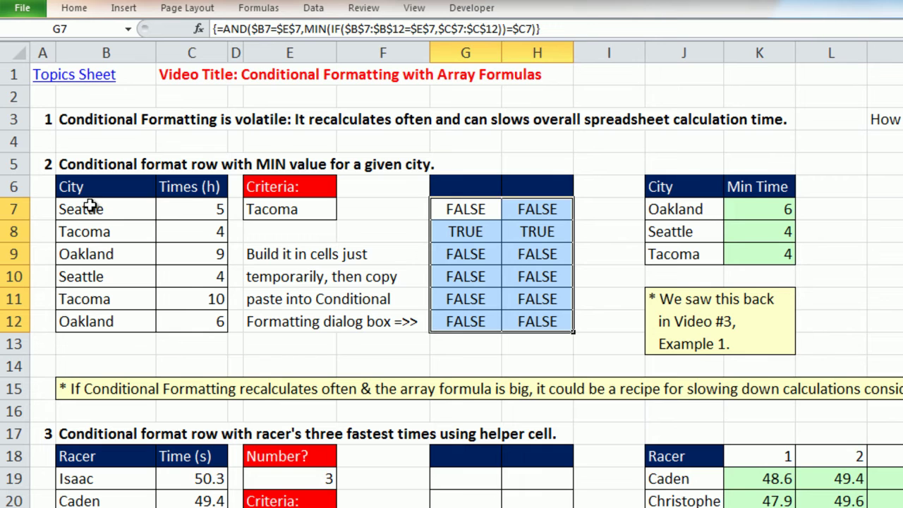
drag(90, 205, 221, 328)
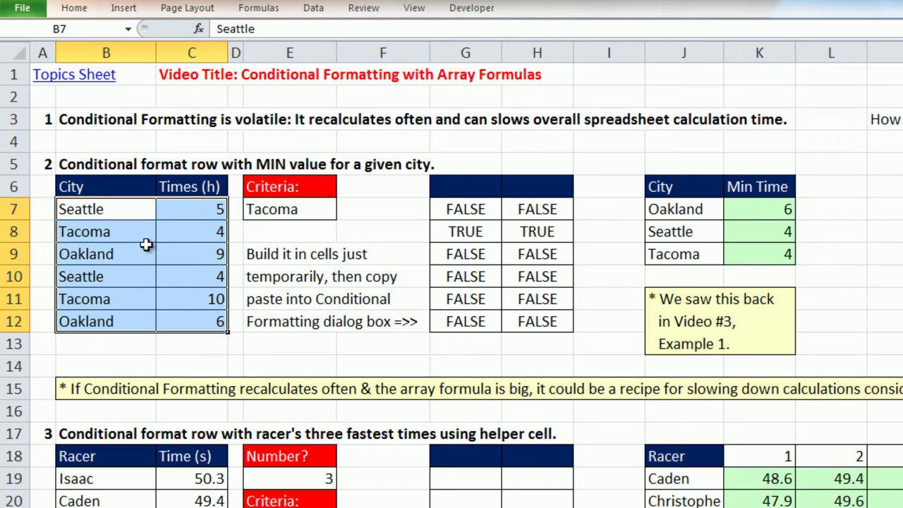
Copy G7's AND/MIN formula text and select the City and Times range B7:C12.
double_click(443, 209)
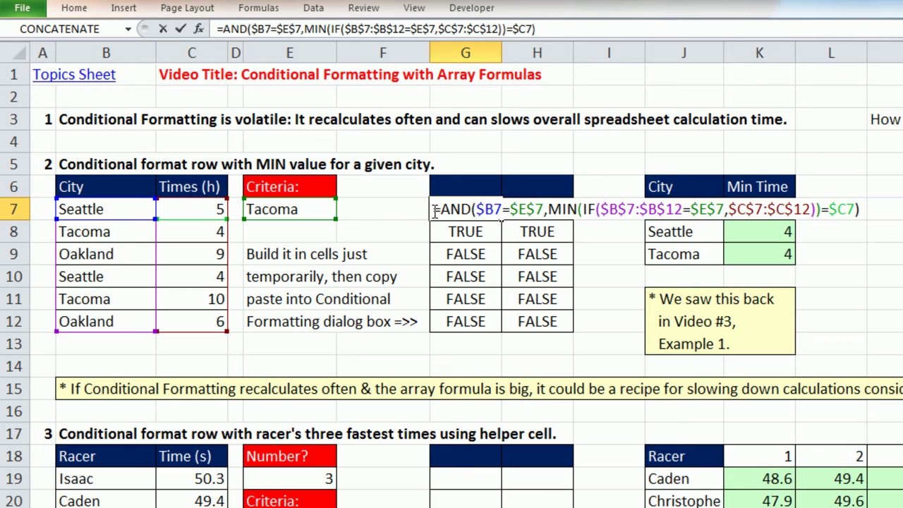
key(shift+Right)
key(shift+Right)
key(shift+Right)
key(shift+Right)
key(shift+Right)
key(shift+Right)
key(shift+Right)
key(shift+Right)
key(shift+Right)
key(shift+Right)
key(shift+Right)
key(shift+Right)
key(shift+Right)
key(shift+Right)
key(shift+Right)
key(shift+Right)
key(shift+Right)
key(shift+Right)
key(shift+Right)
key(shift+Right)
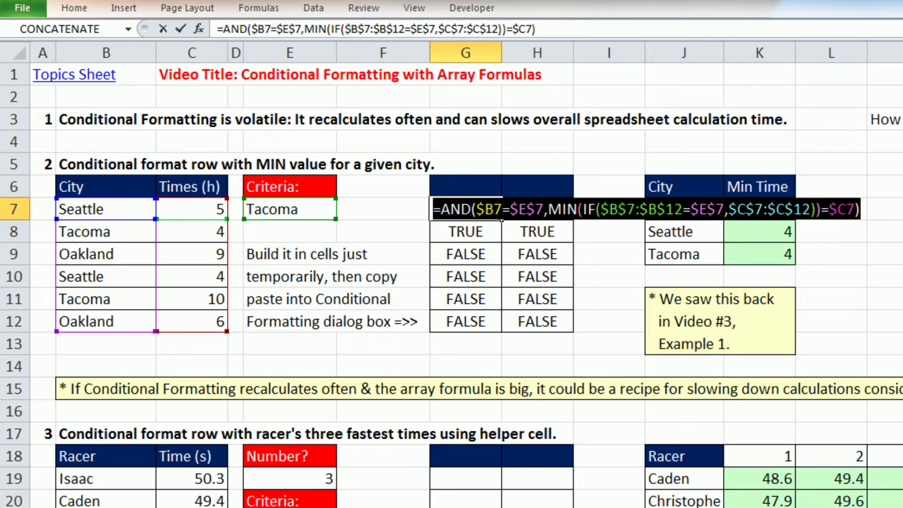
key(Escape)
drag(101, 205, 202, 323)
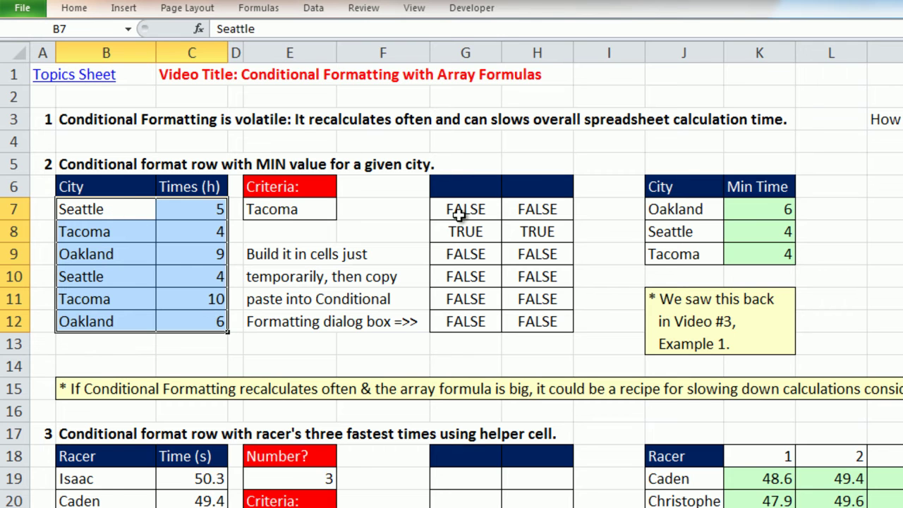
In the Conditional Formatting Rules Manager, create a new formula rule using the pasted AND/MIN formula.
click(89, 9)
click(718, 69)
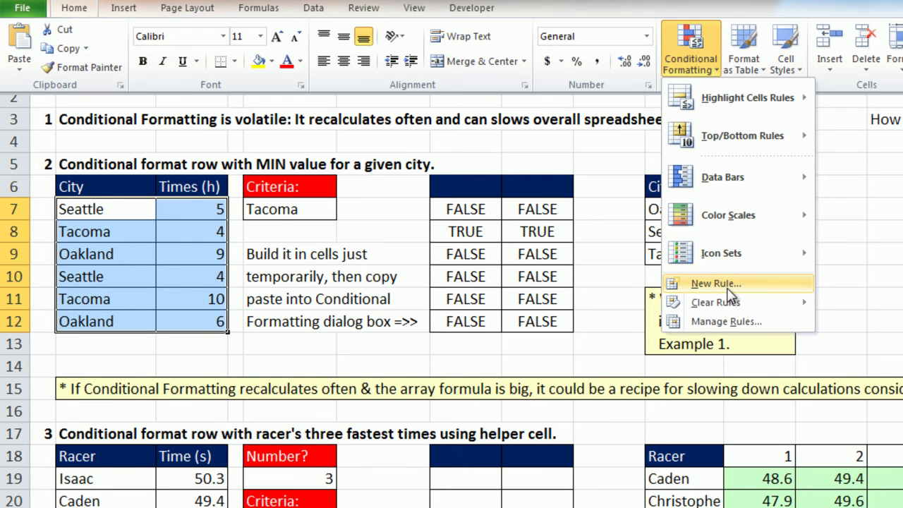
click(475, 294)
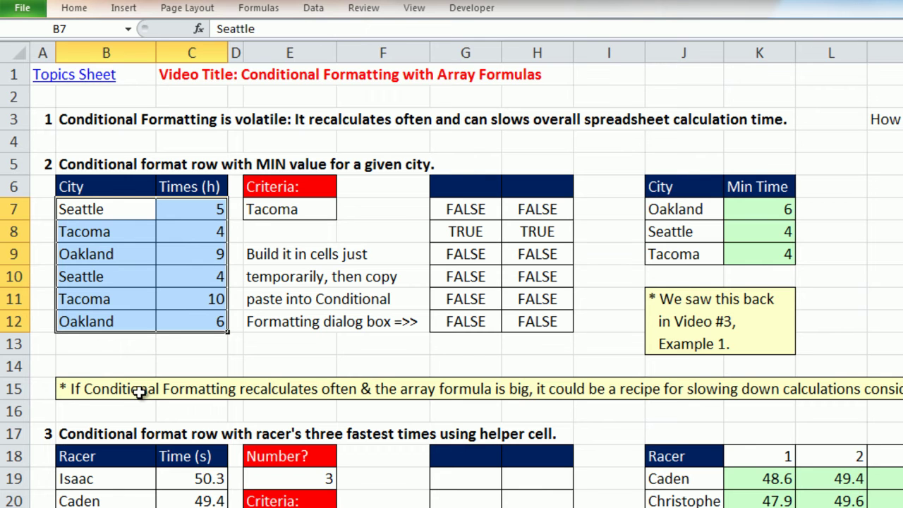
key(alt+h)
key(l)
key(r)
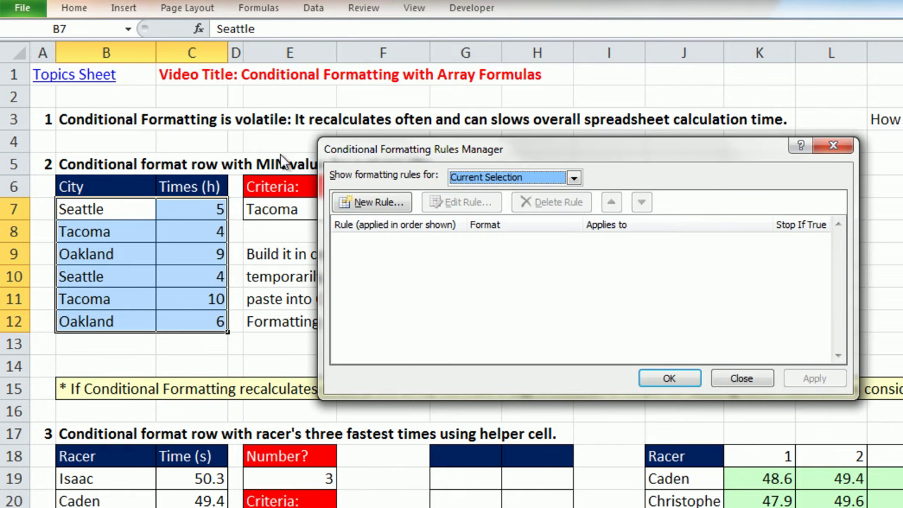
click(351, 203)
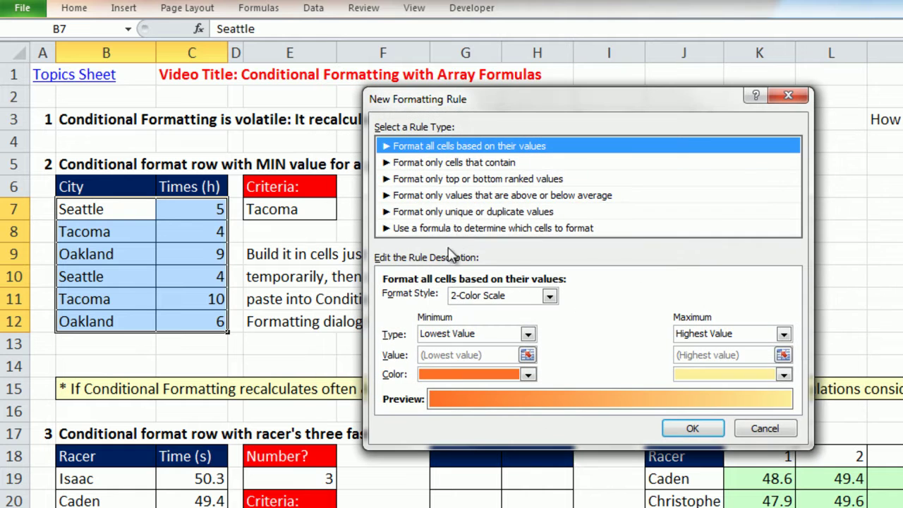
click(437, 228)
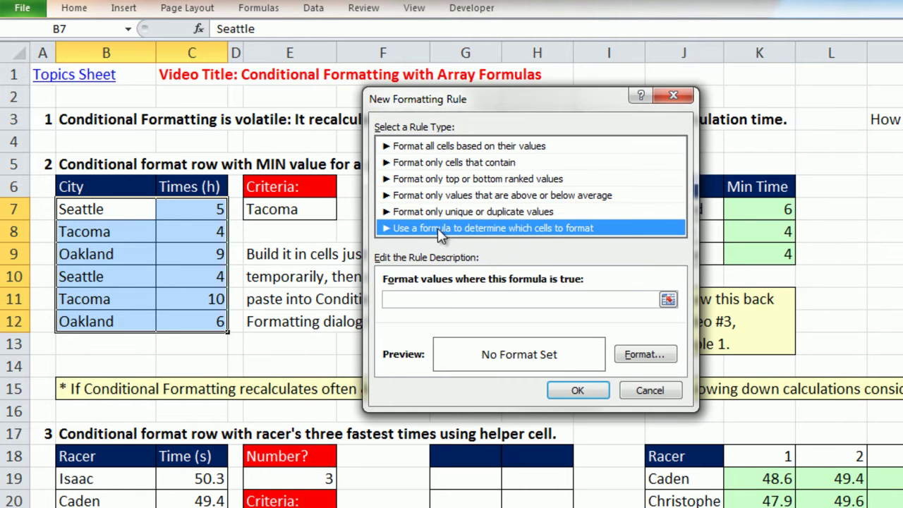
click(429, 300)
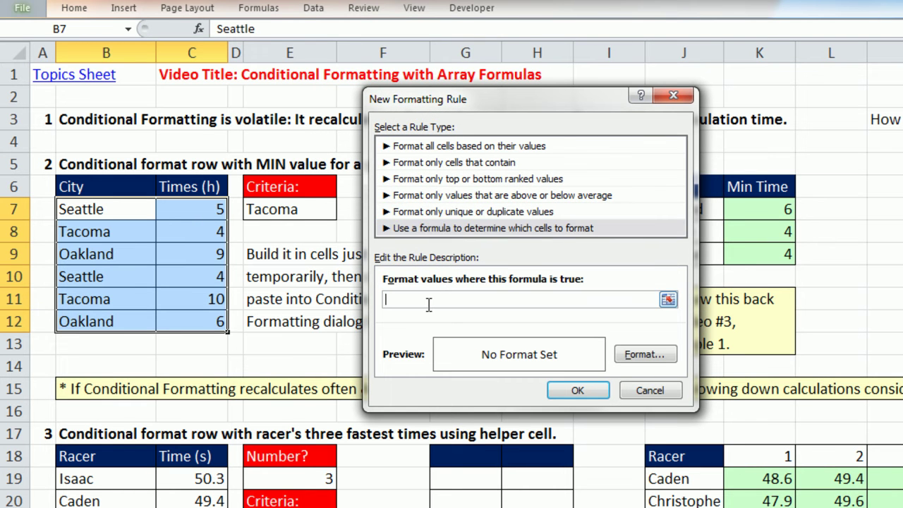
key(ctrl+v)
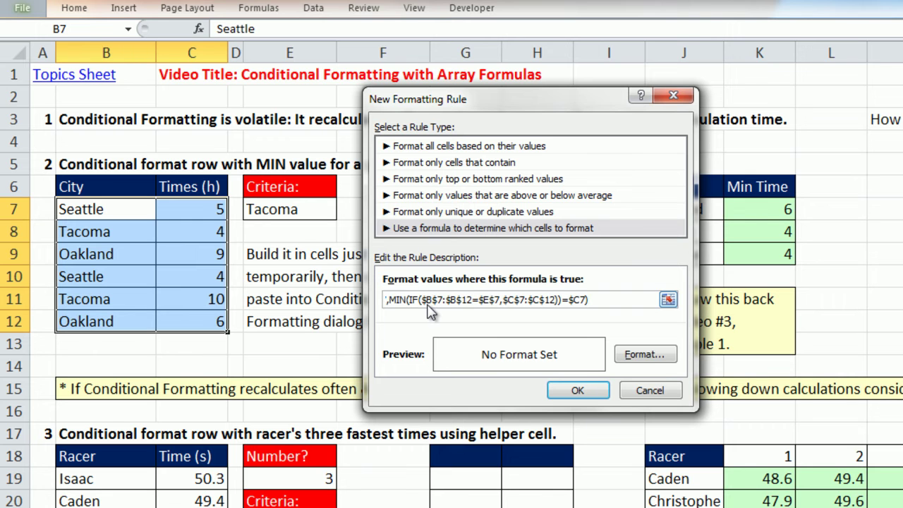
Give the rule a yellow fill and apply it to B7:C12.
click(633, 355)
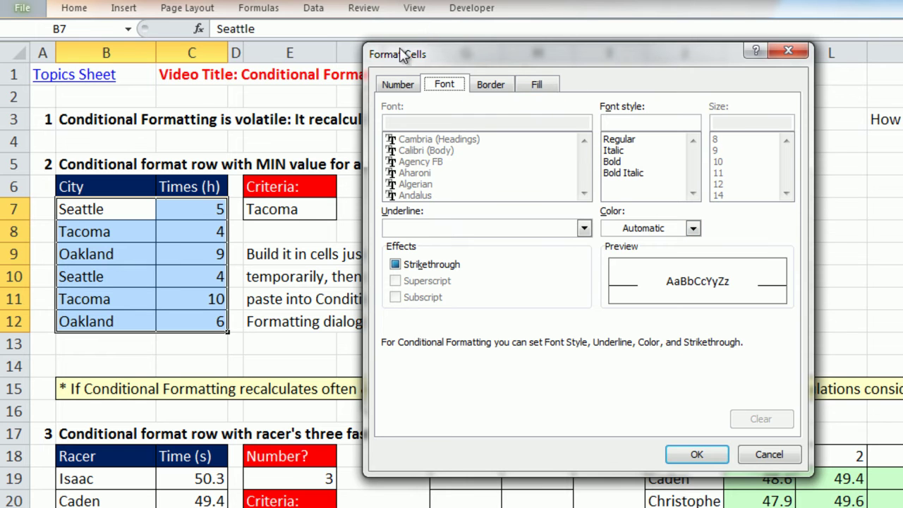
click(399, 85)
click(547, 86)
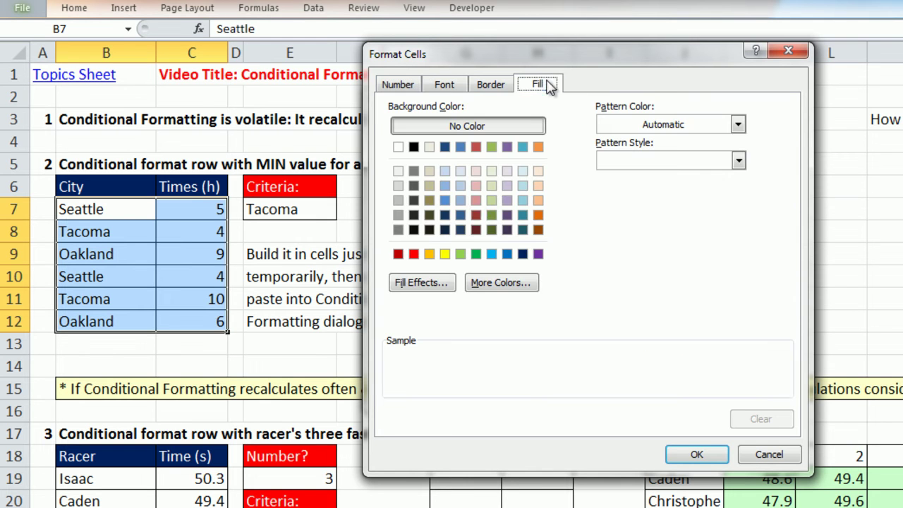
click(445, 254)
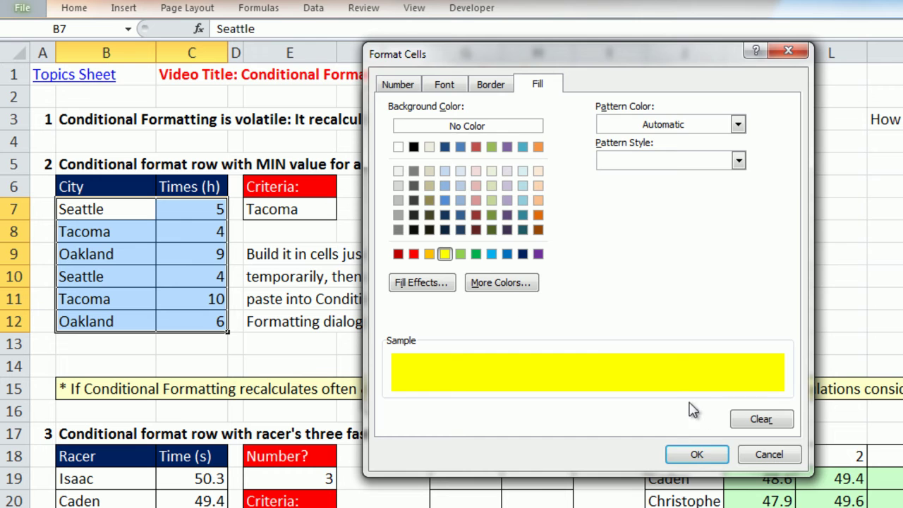
click(699, 456)
click(576, 390)
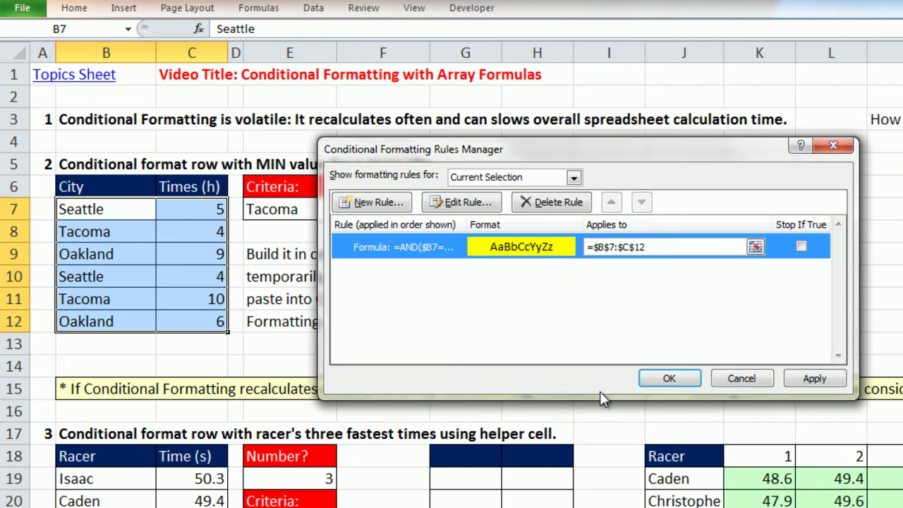
click(670, 380)
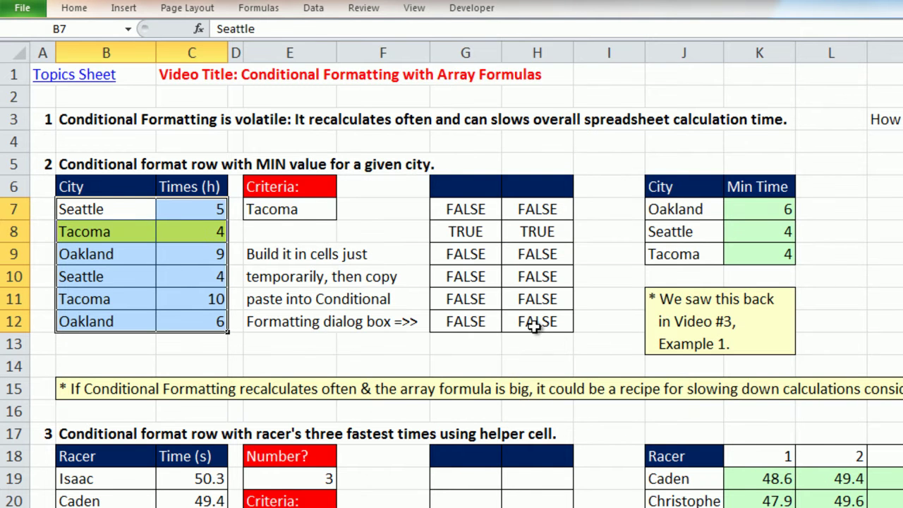
Test the rule by switching E7's criteria city to Seattle and back to Tacoma.
click(327, 209)
click(344, 212)
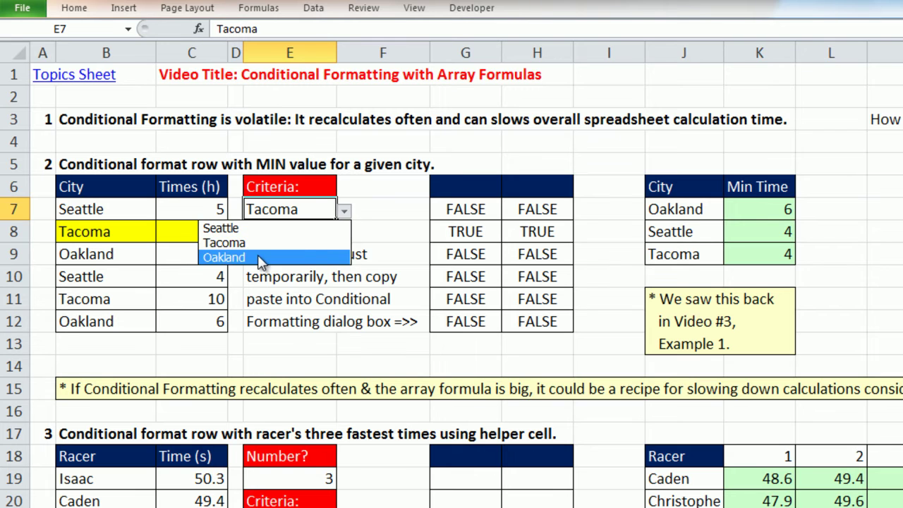
click(271, 229)
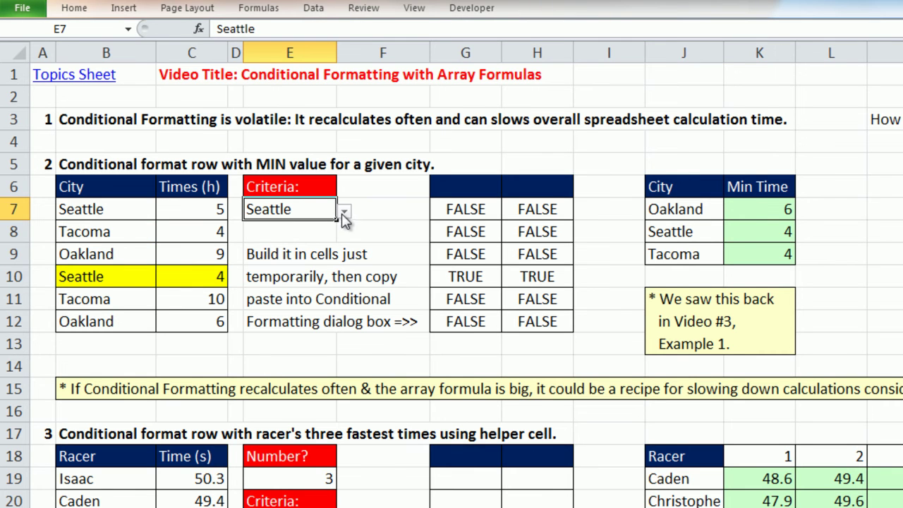
click(343, 210)
click(276, 243)
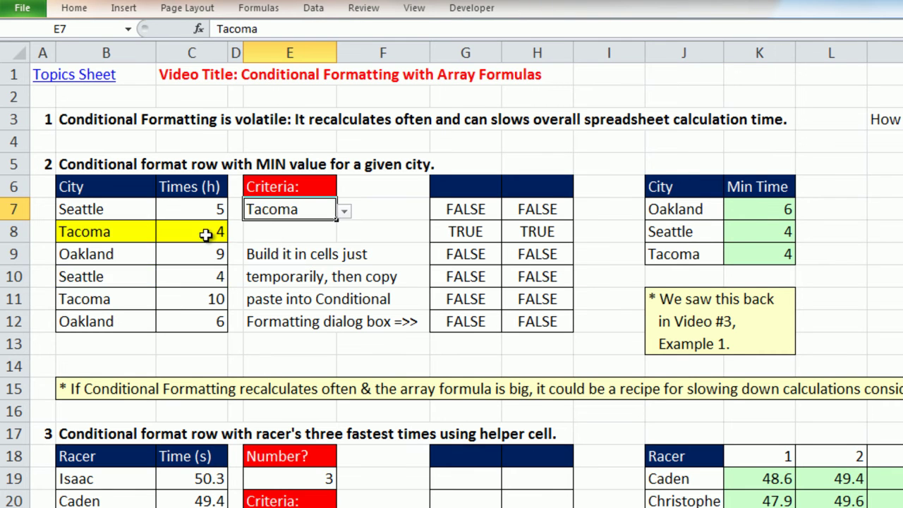
Enter 8 and then 12 as Tacoma's time in C8.
click(207, 232)
text(8)
key(ctrl+Return)
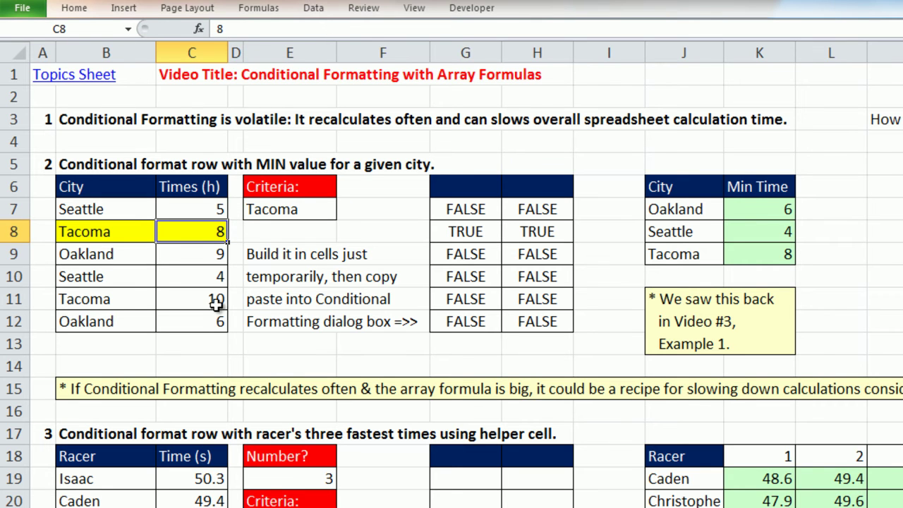
text(12)
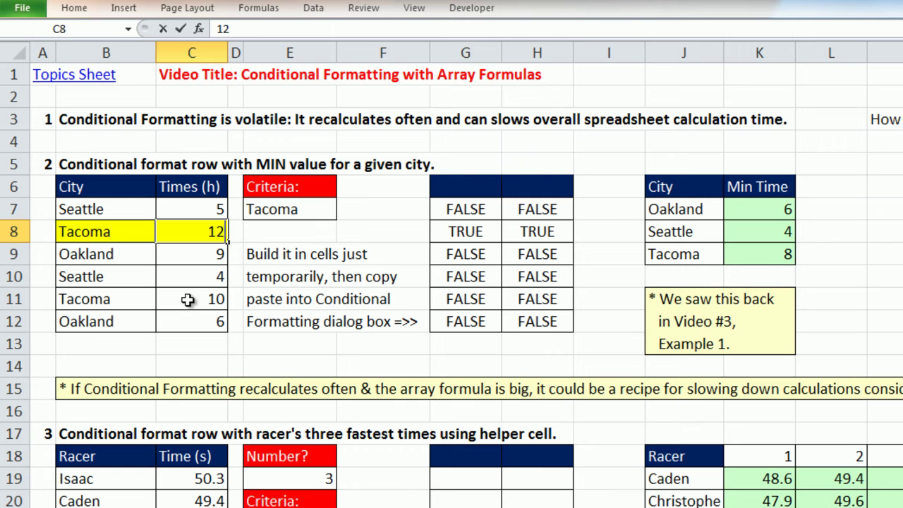
key(ctrl+Return)
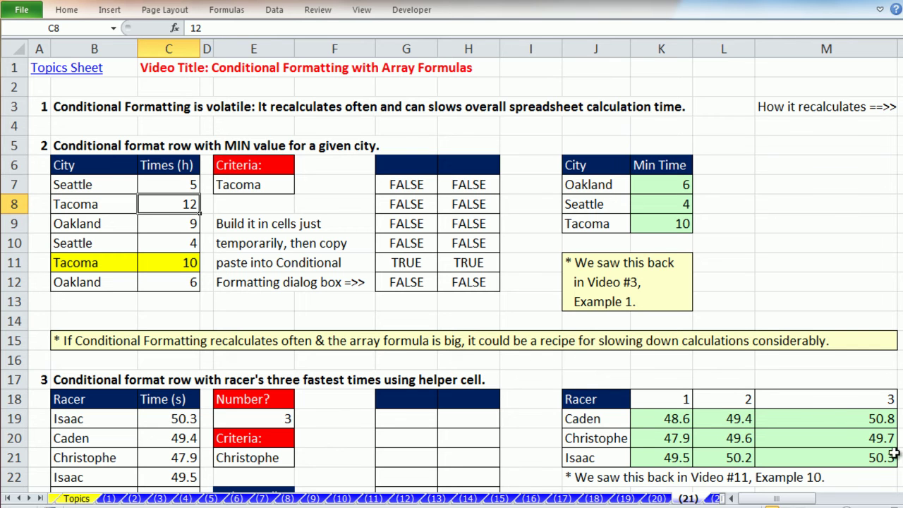
Scroll down to the racer section and set the Criteria racer in E21 to Isaac.
scroll(451, 272, down, 3)
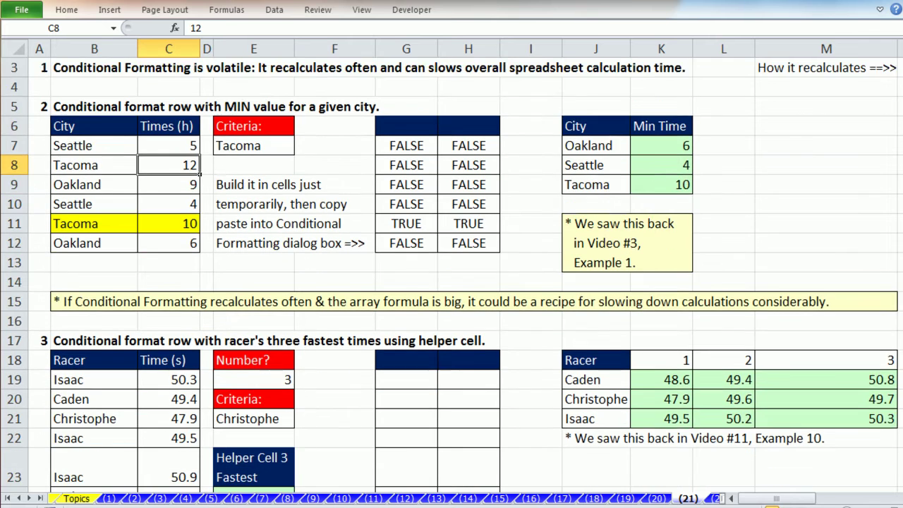
scroll(452, 272, down, 3)
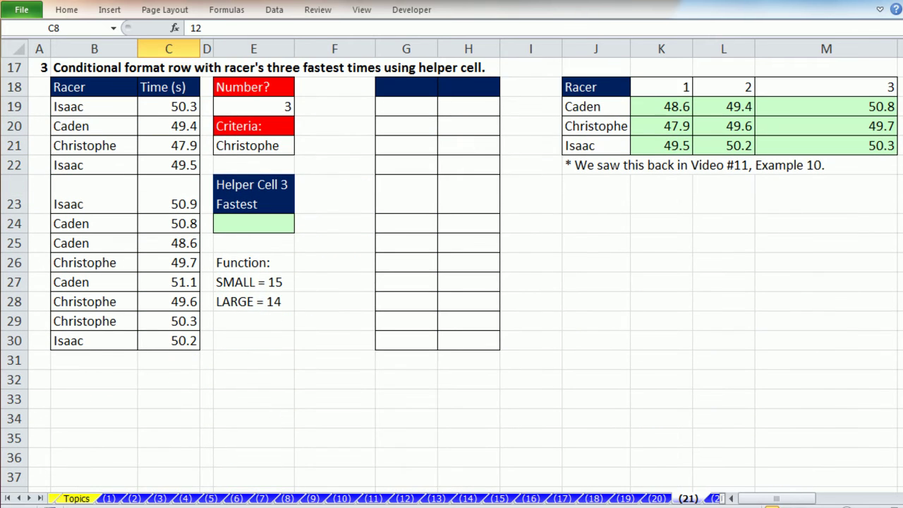
click(254, 225)
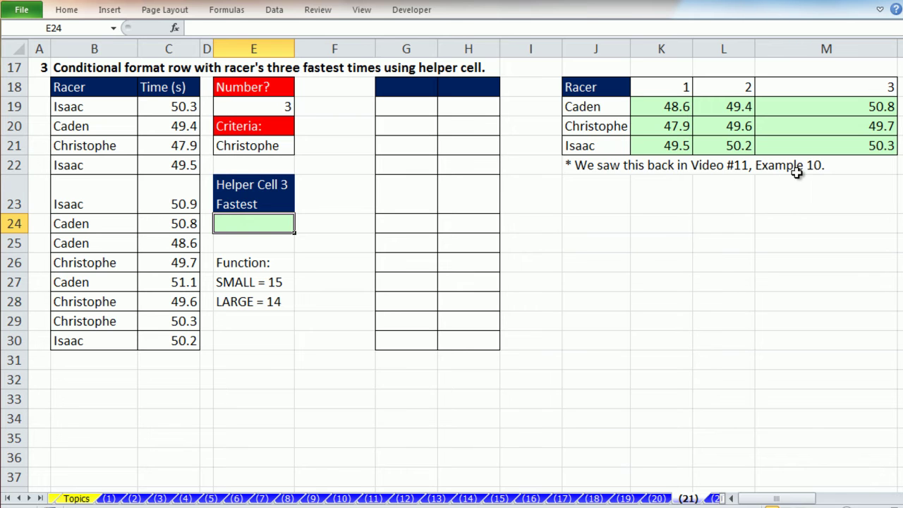
drag(609, 107, 605, 146)
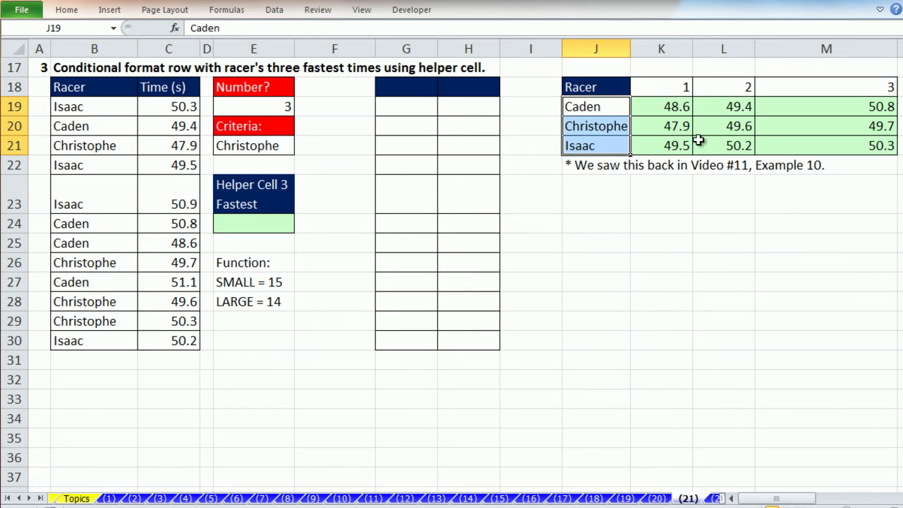
click(253, 148)
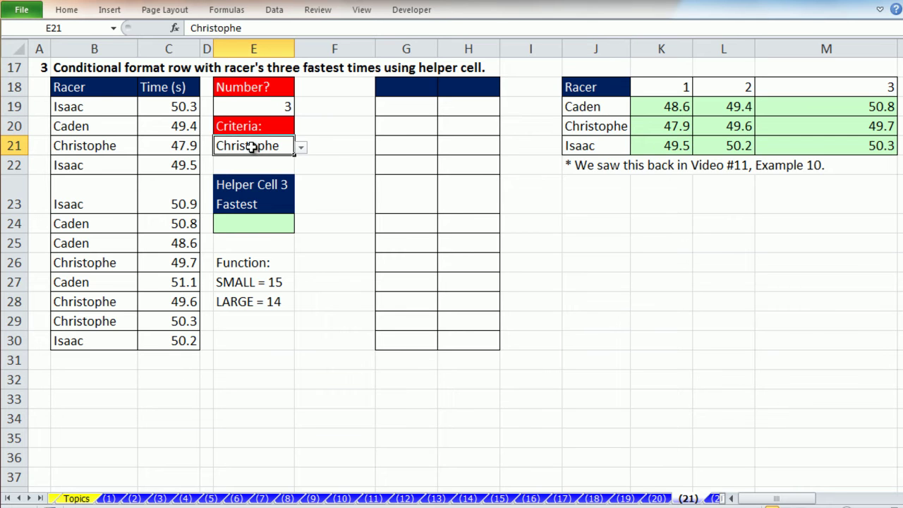
click(301, 148)
click(210, 187)
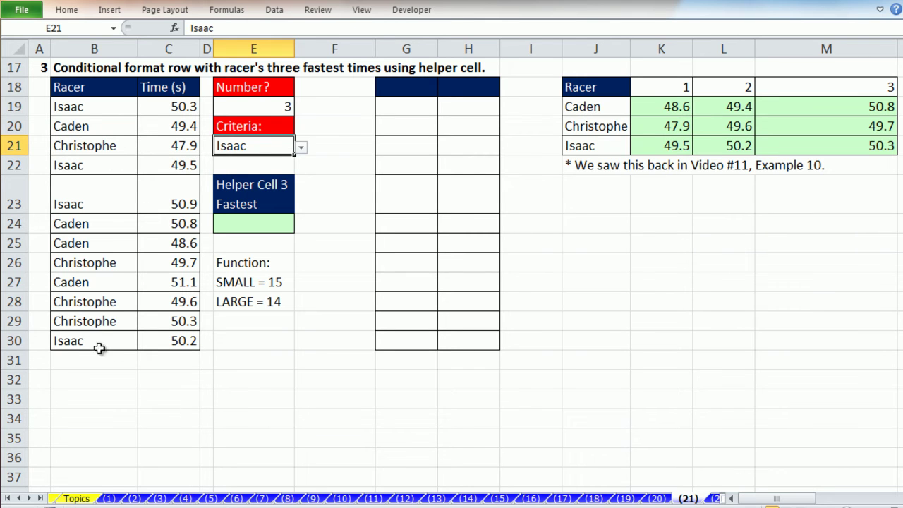
Try 2, 1 and 2 as the Number in E19, then restore it to 3.
click(258, 110)
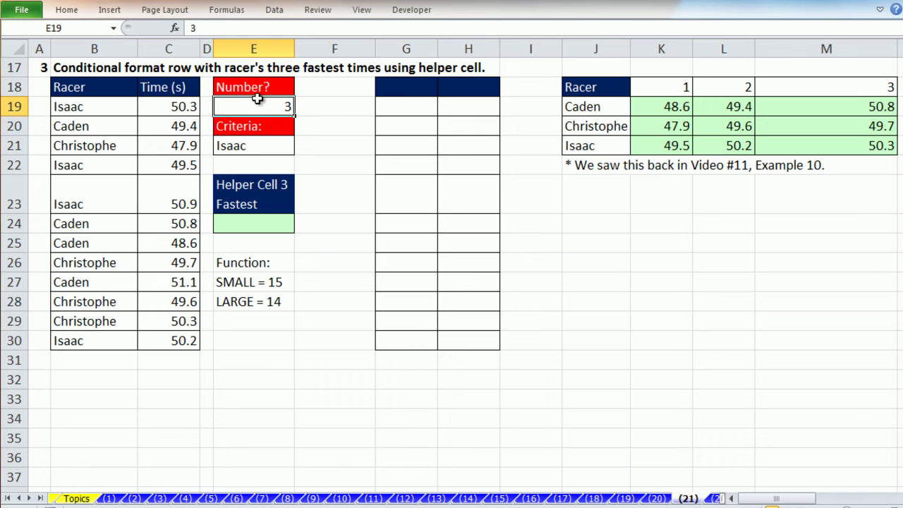
text(2)
key(ctrl+Return)
text(1)
key(ctrl+Return)
text(2)
key(ctrl+Return)
text(3)
key(ctrl+Return)
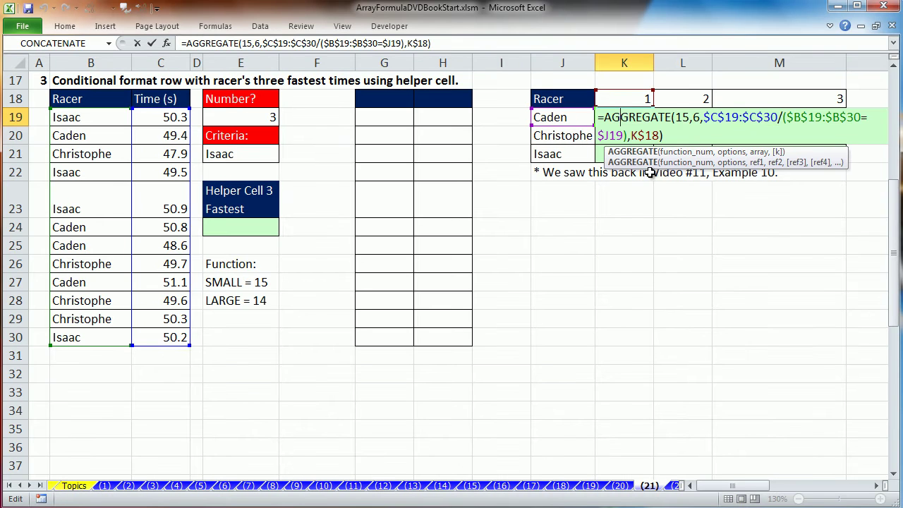
double_click(652, 106)
click(686, 117)
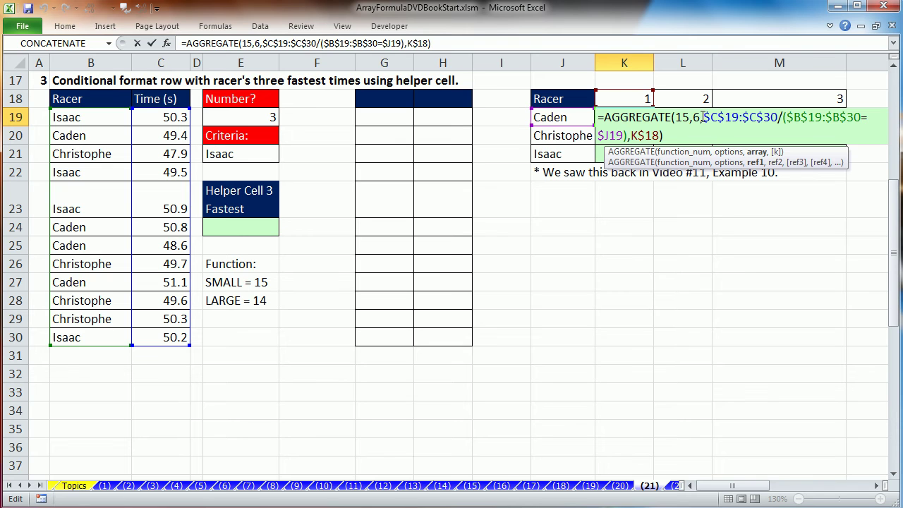
drag(702, 118, 633, 138)
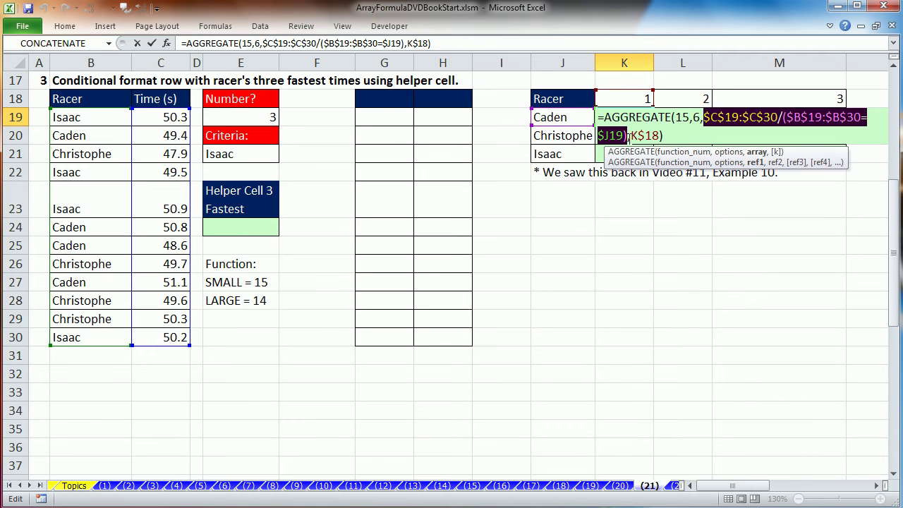
key(F9)
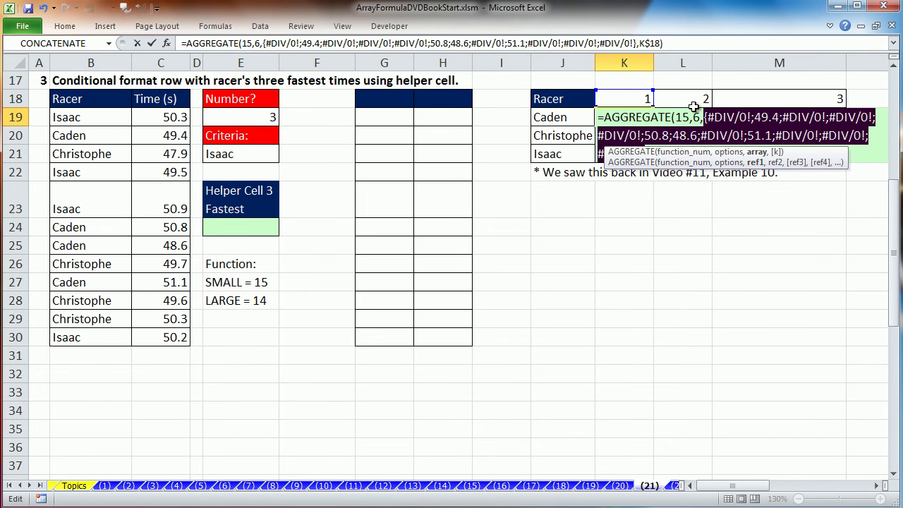
key(ctrl+z)
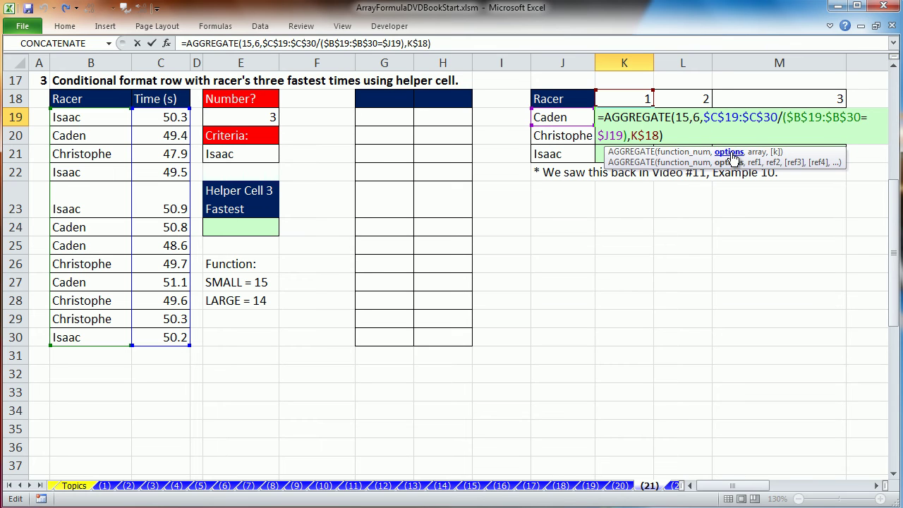
key(ctrl+Return)
click(220, 229)
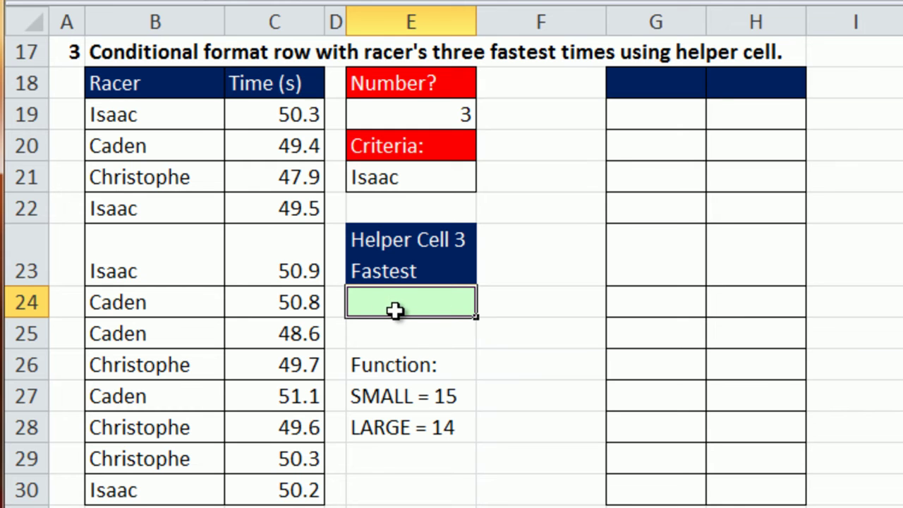
In E24, begin =AGGREGATE(15,6,C19:C30/(B19:B30=E21)) using SMALL and ignore-errors options.
text(=ag)
key(Tab)
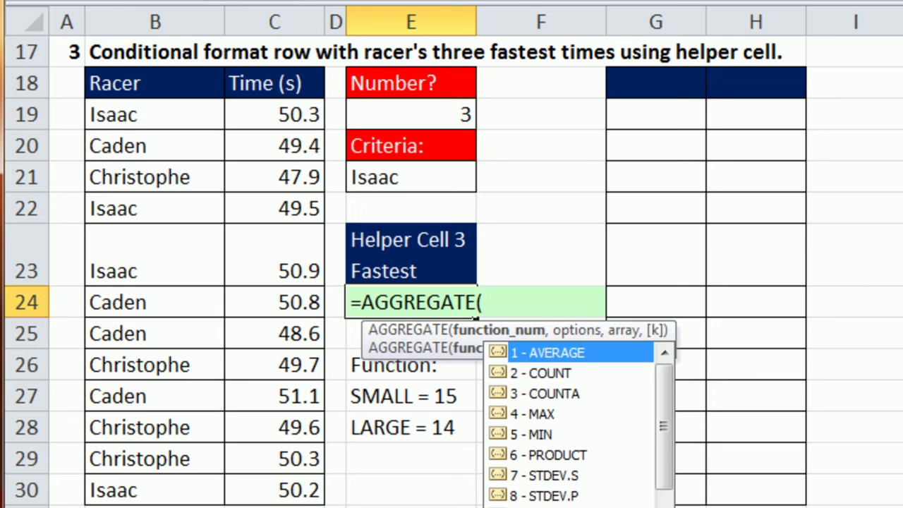
scroll(658, 449, down, 3)
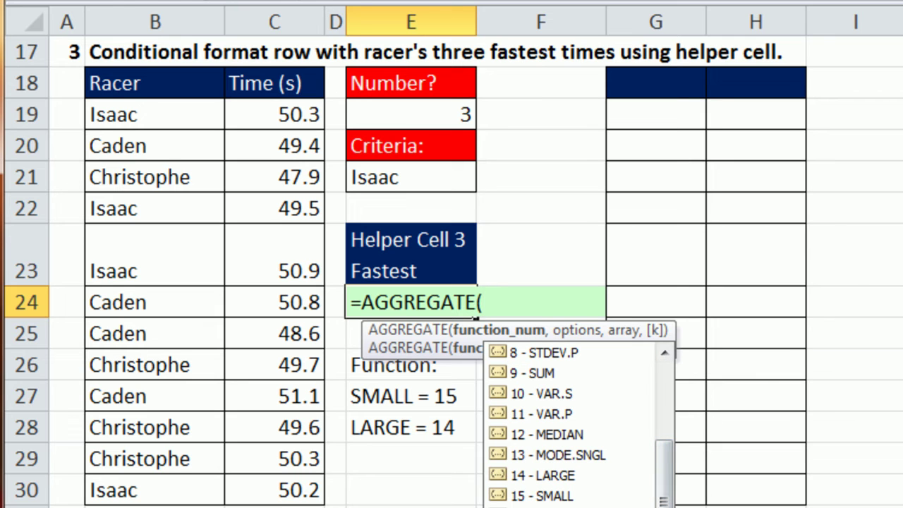
double_click(530, 496)
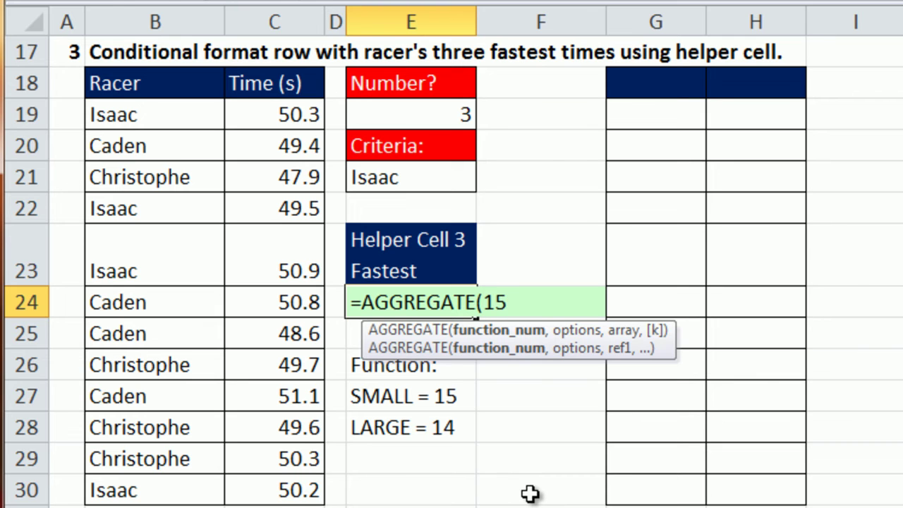
text(,)
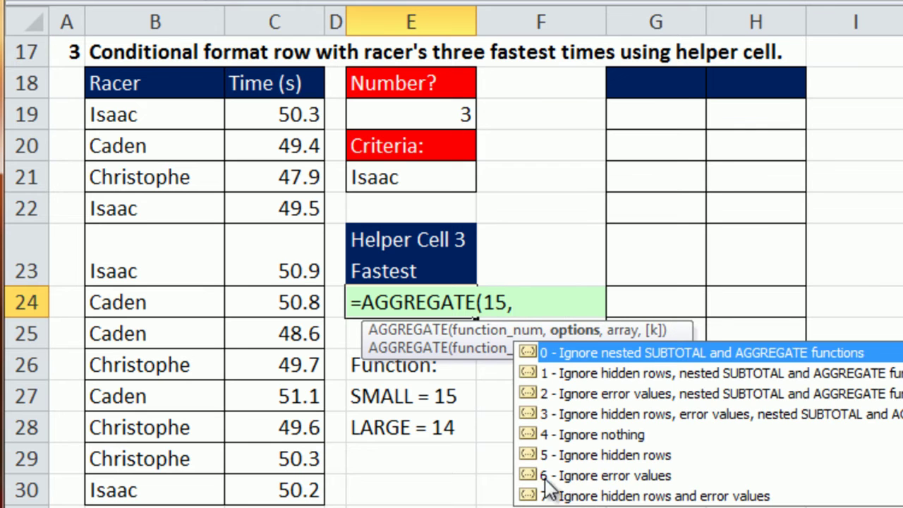
double_click(568, 477)
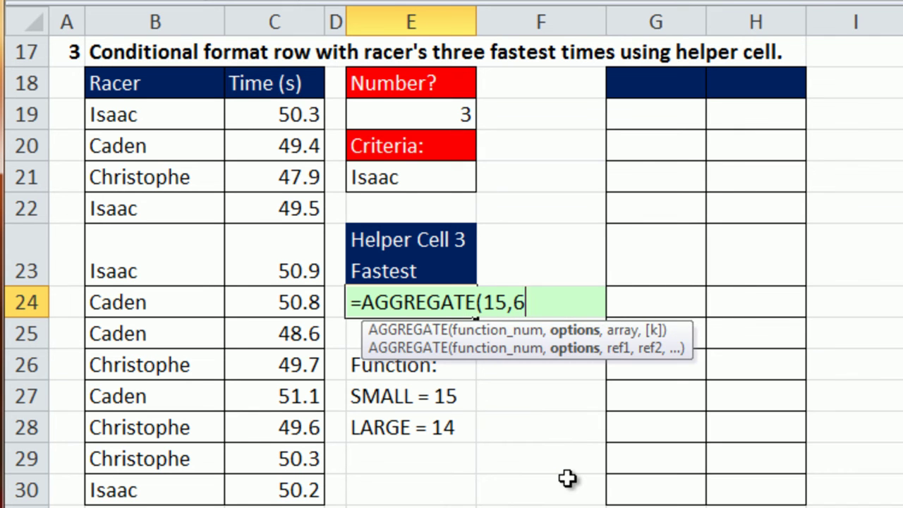
text(,)
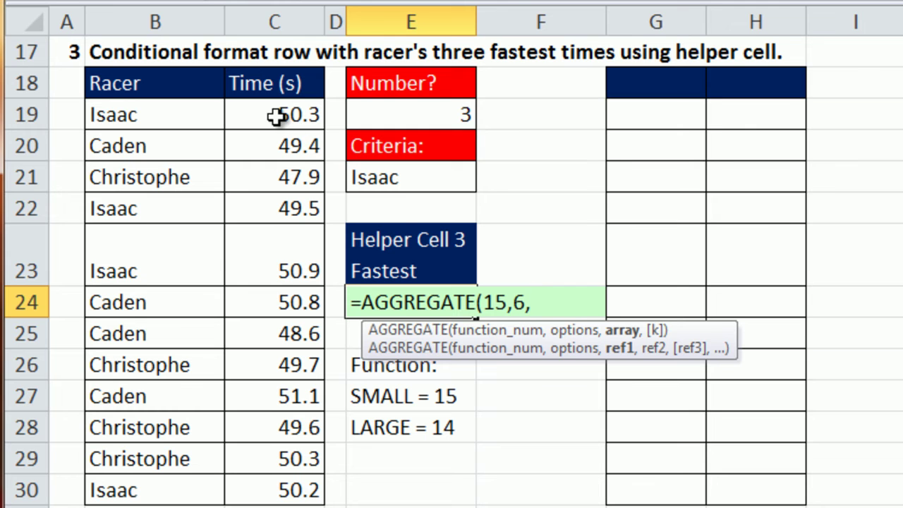
drag(261, 111, 275, 492)
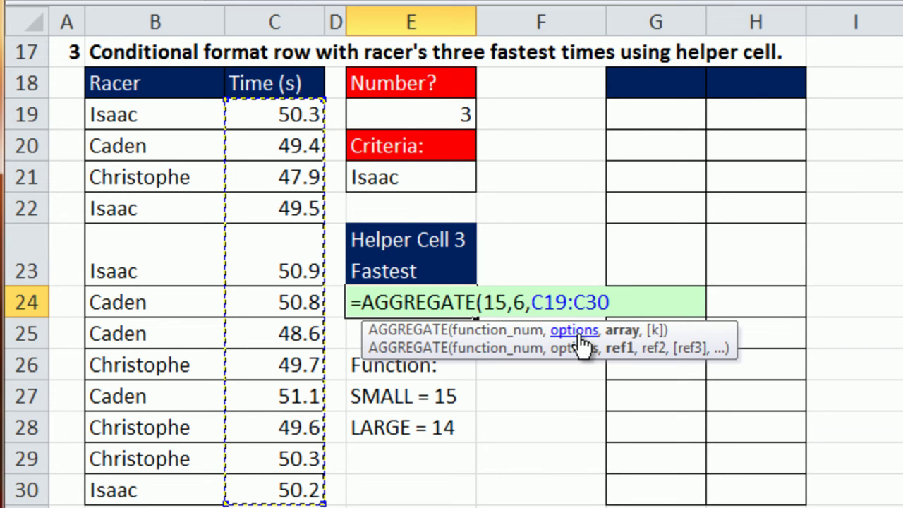
text(/)
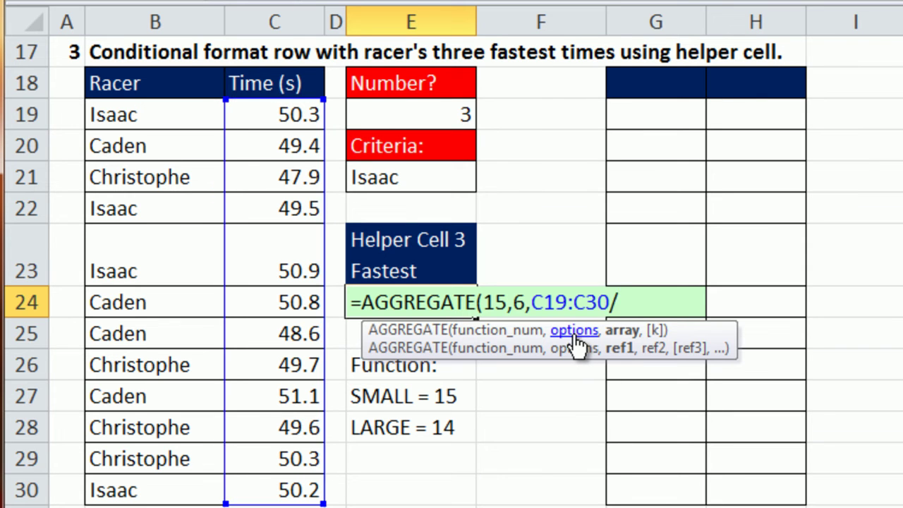
text(()
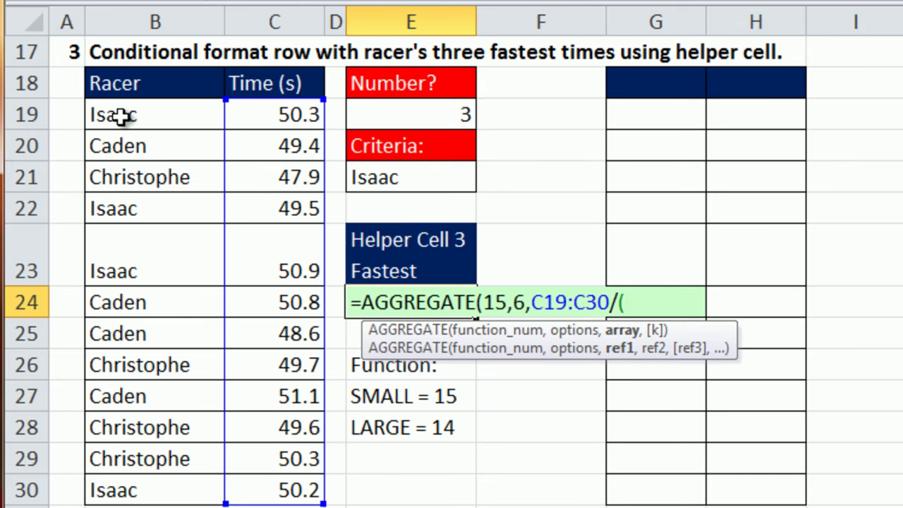
drag(115, 115, 118, 480)
text(=)
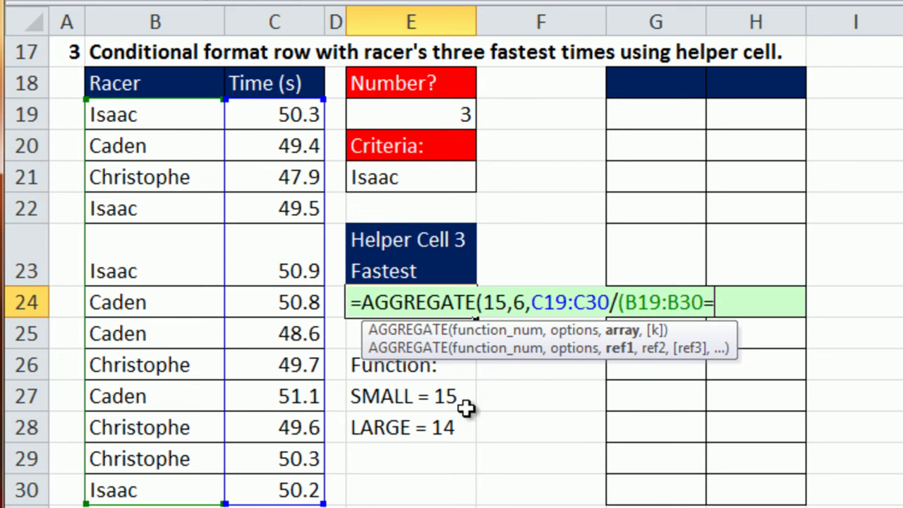
click(374, 178)
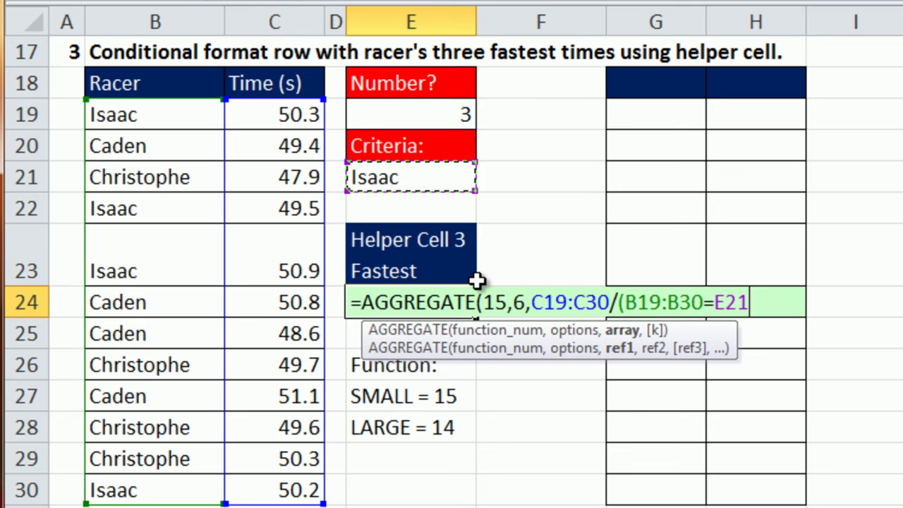
text())
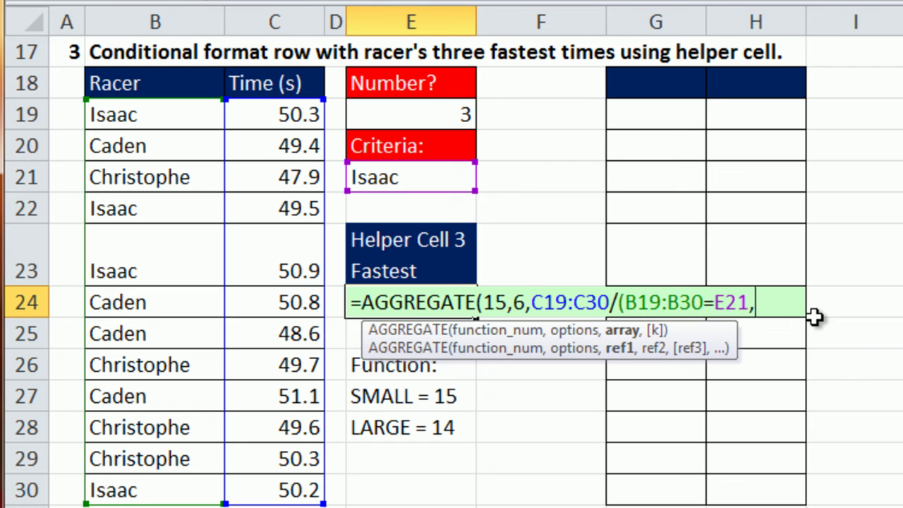
key(BackSpace)
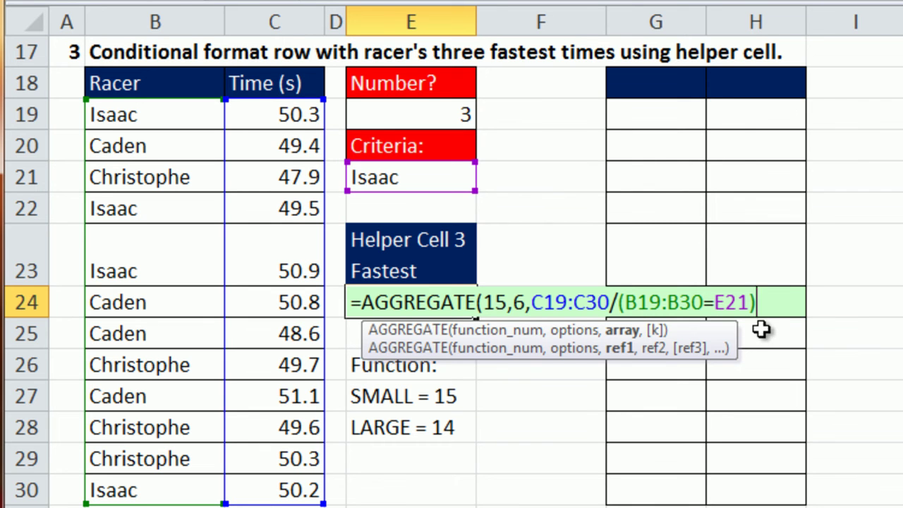
Preview the array part with F9, then add E19 as k and enter the formula.
drag(763, 304, 538, 300)
key(F9)
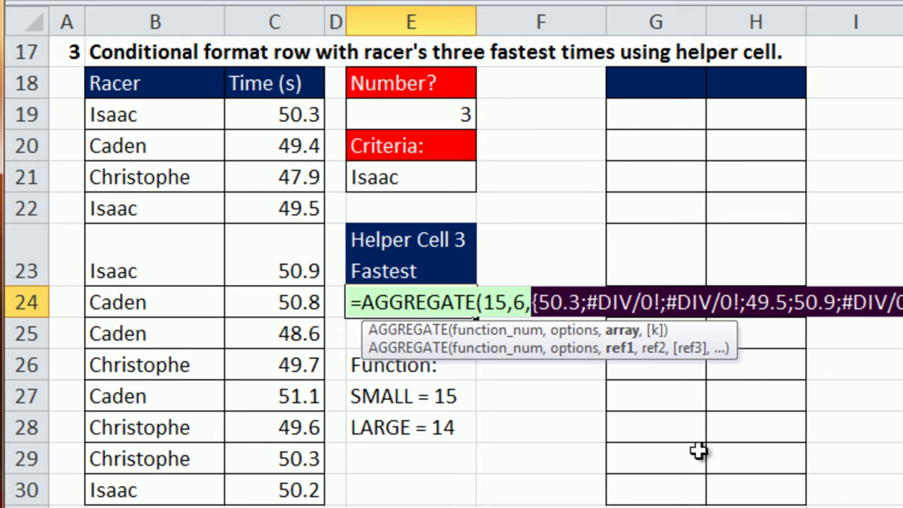
key(ctrl+z)
click(769, 304)
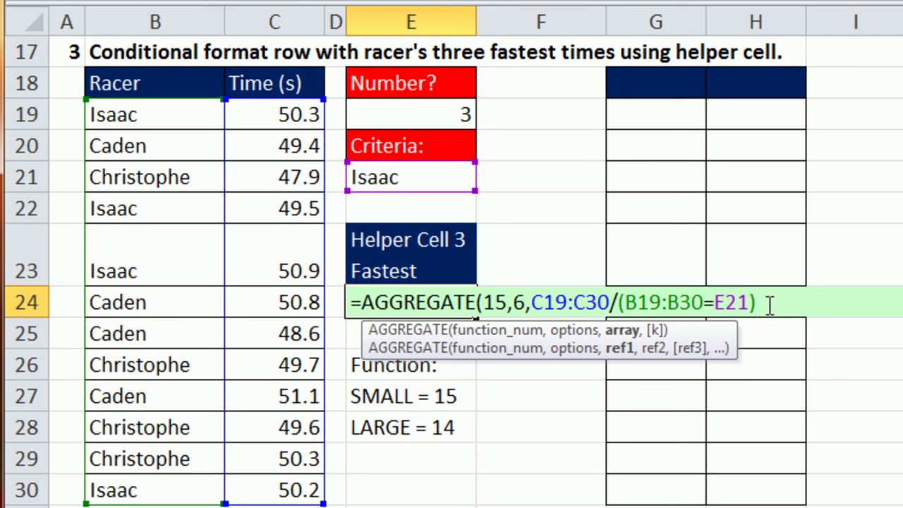
text(,)
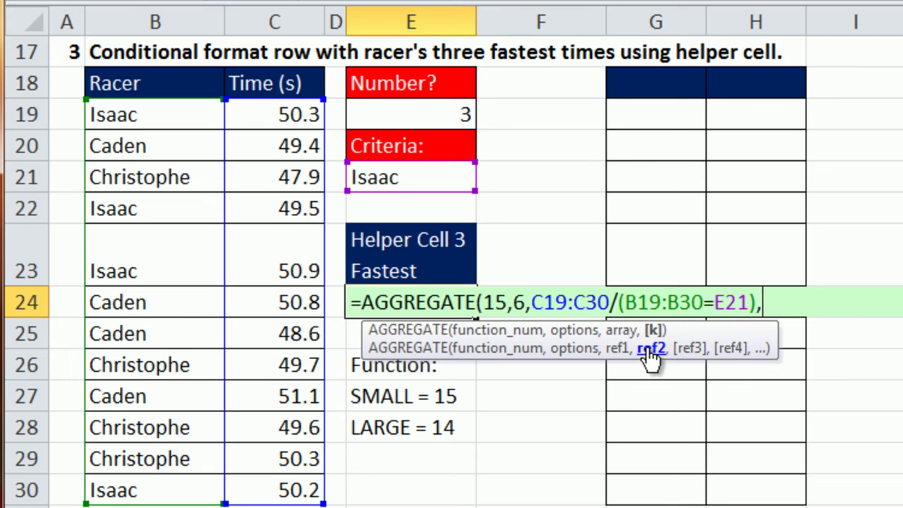
click(439, 115)
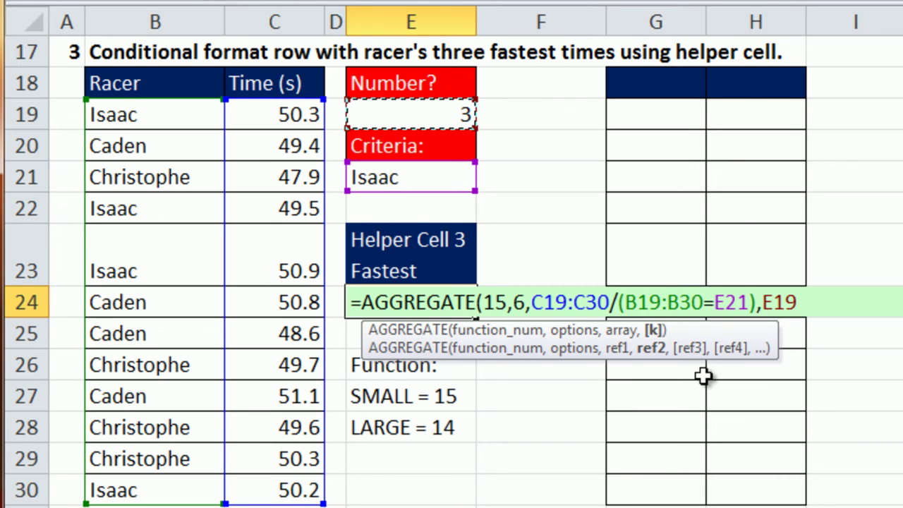
text())
key(ctrl+Return)
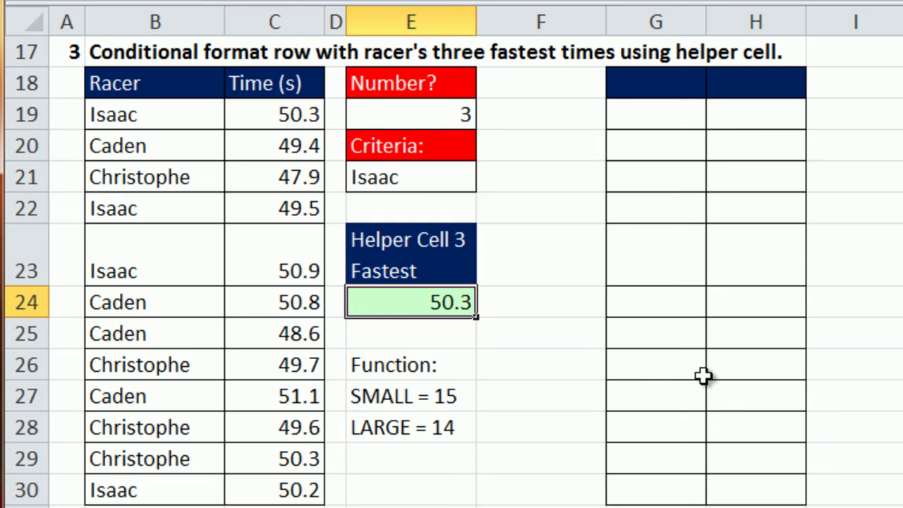
click(433, 113)
text(2)
key(ctrl+Return)
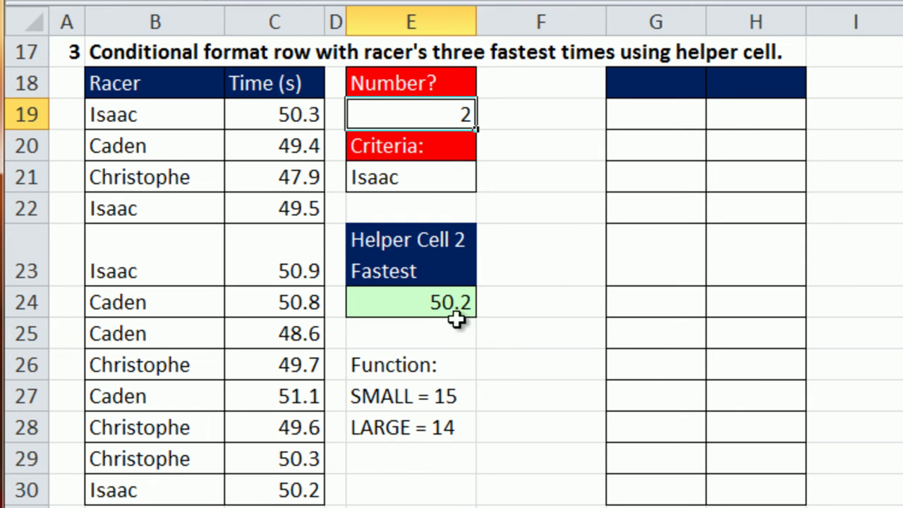
text(1)
key(ctrl+Return)
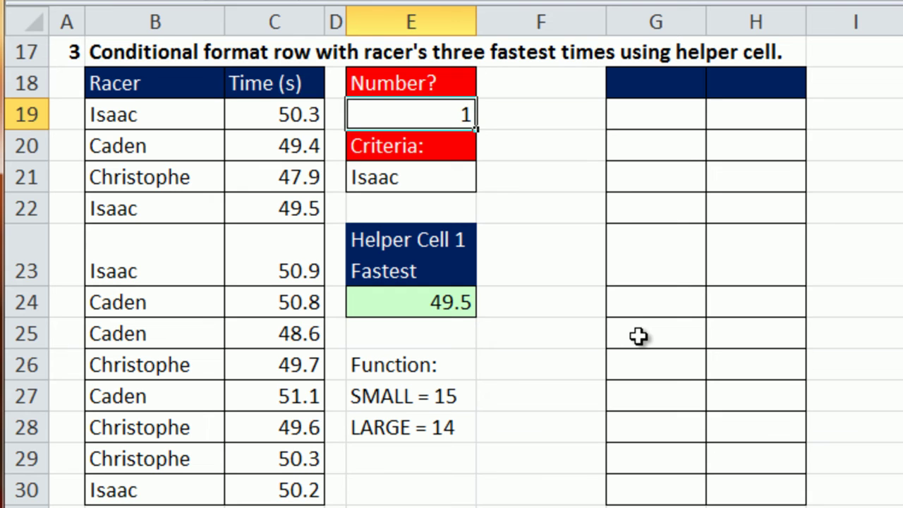
text(3)
key(ctrl+Return)
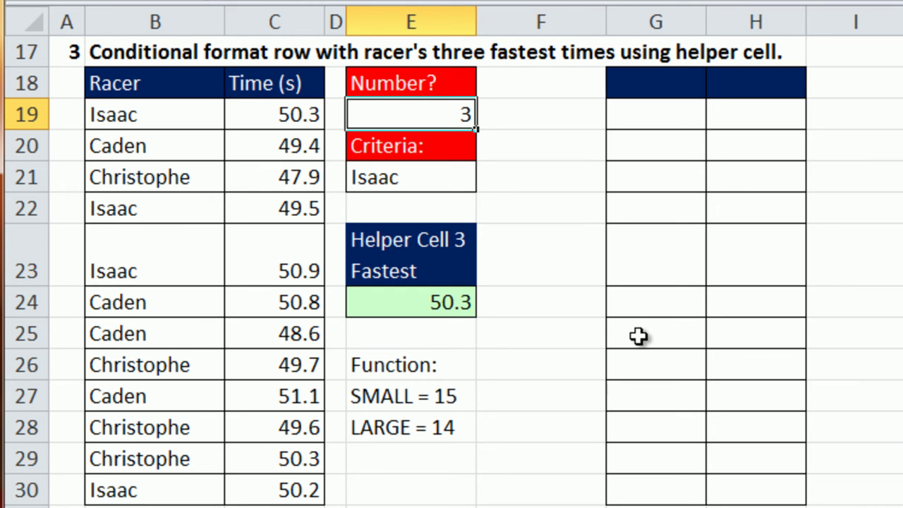
double_click(451, 296)
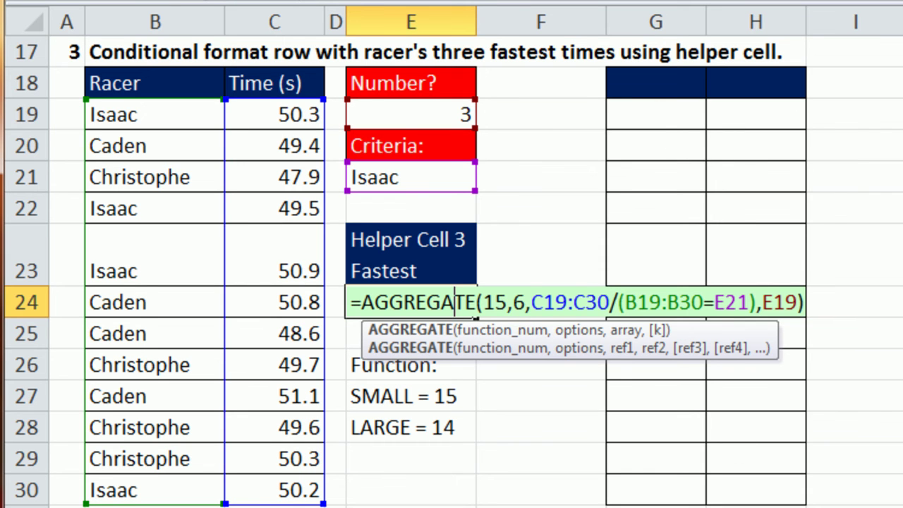
key(ctrl+Return)
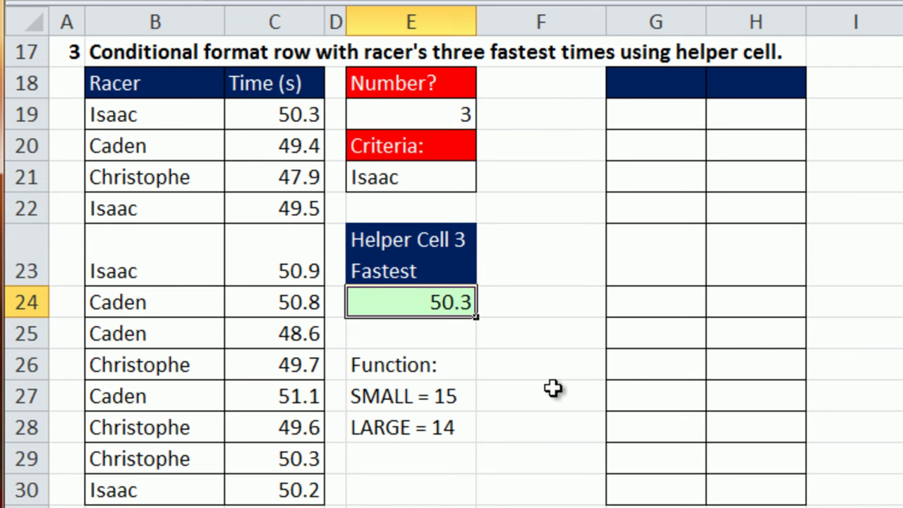
scroll(711, 424, up, 5)
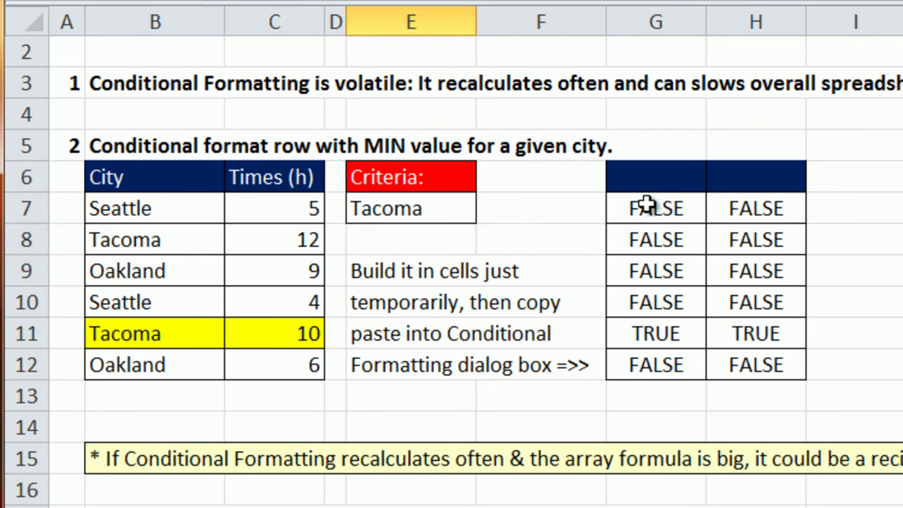
scroll(755, 363, down, 5)
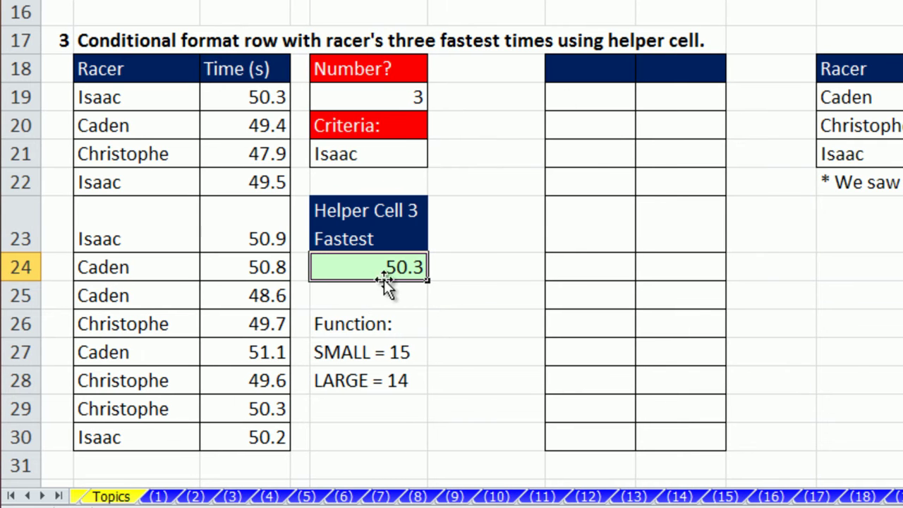
double_click(387, 266)
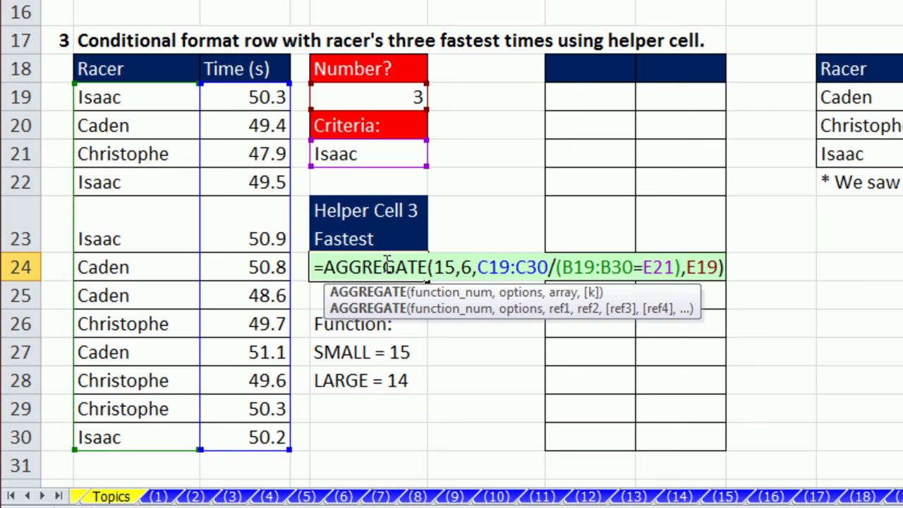
key(Escape)
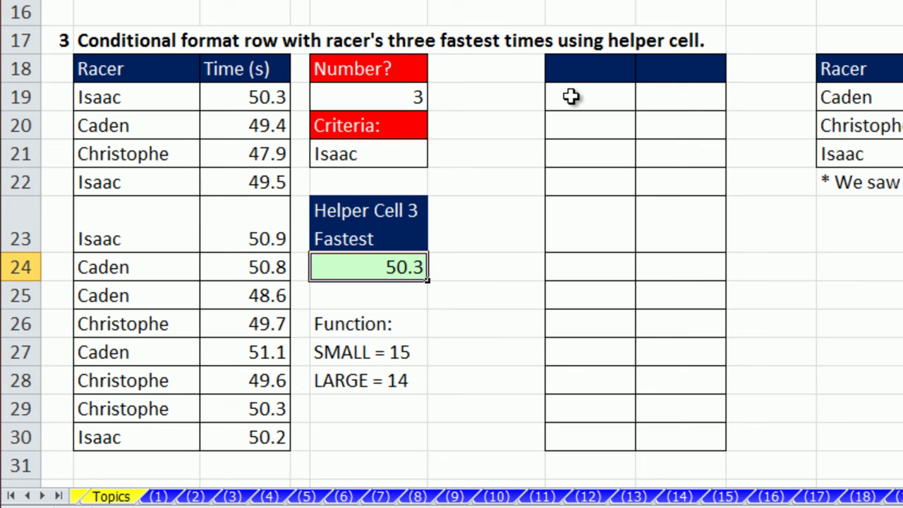
In G19, start an AND test checking $B19 equals the Criteria racer $E$21.
click(570, 96)
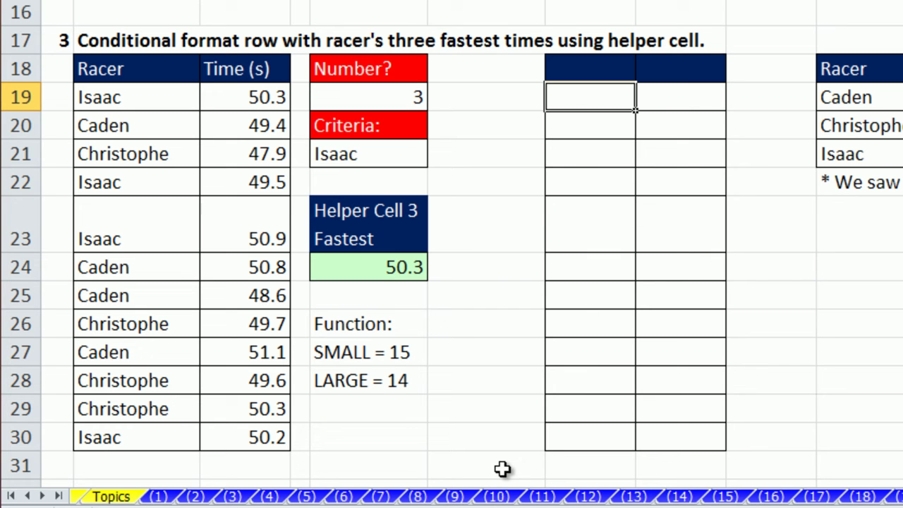
text(=and)
key(Tab)
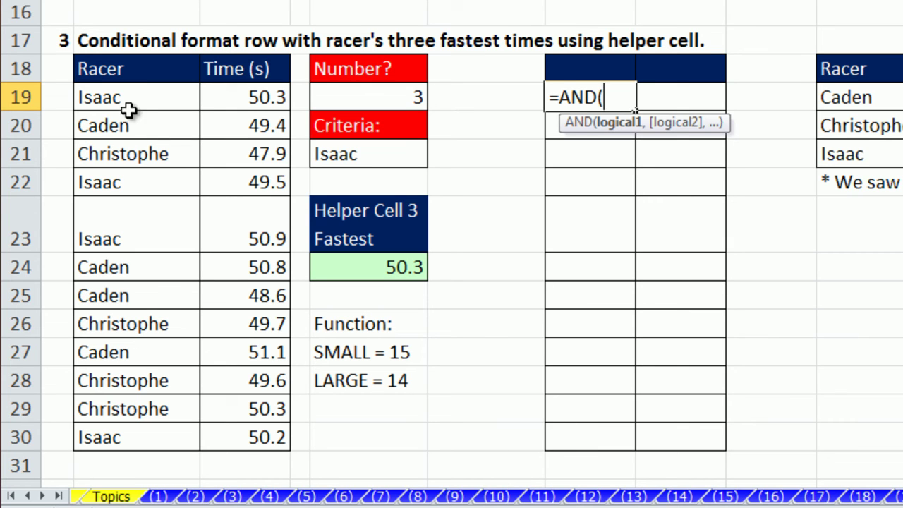
click(122, 97)
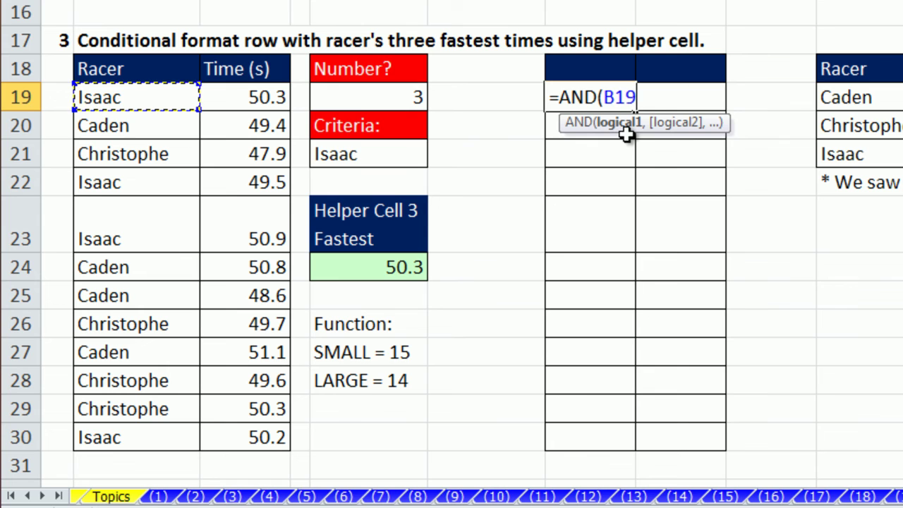
key(F4)
key(F4)
key(F4)
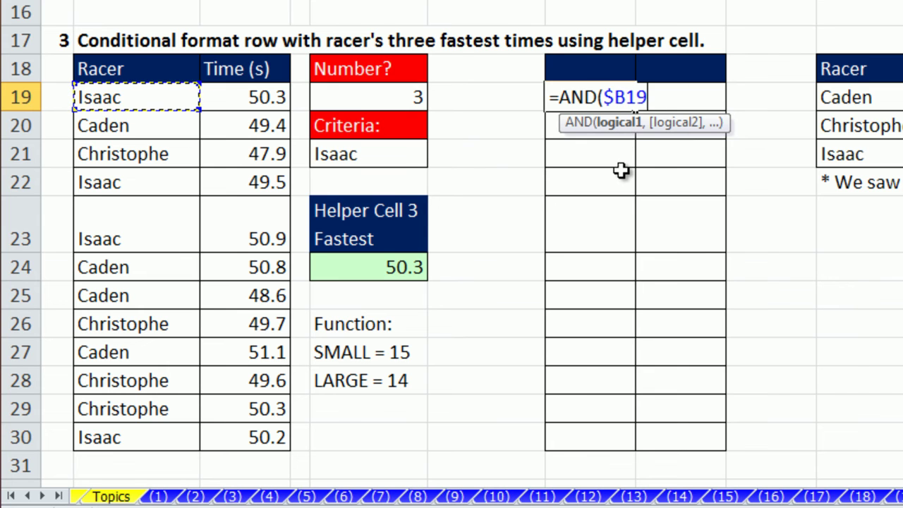
text(=)
click(393, 153)
key(F4)
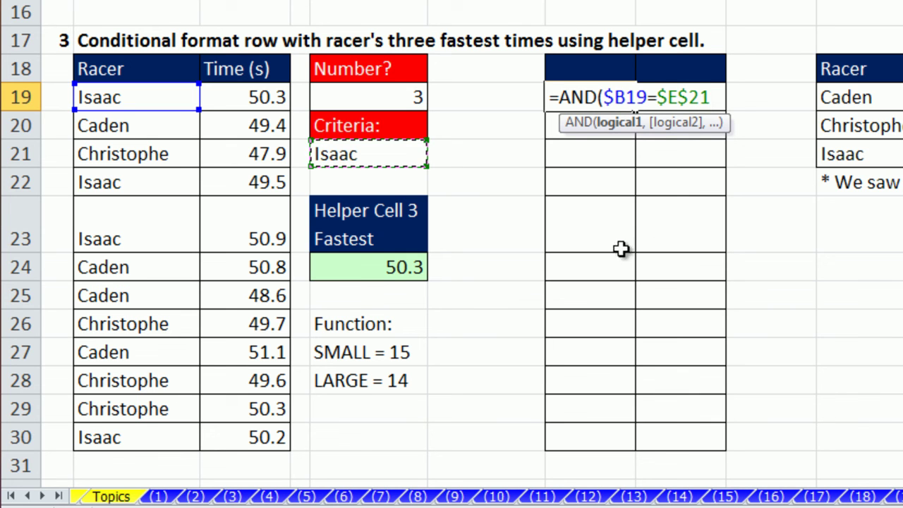
Add the condition $C19<=$E$24 and commit the AND formula.
text(,)
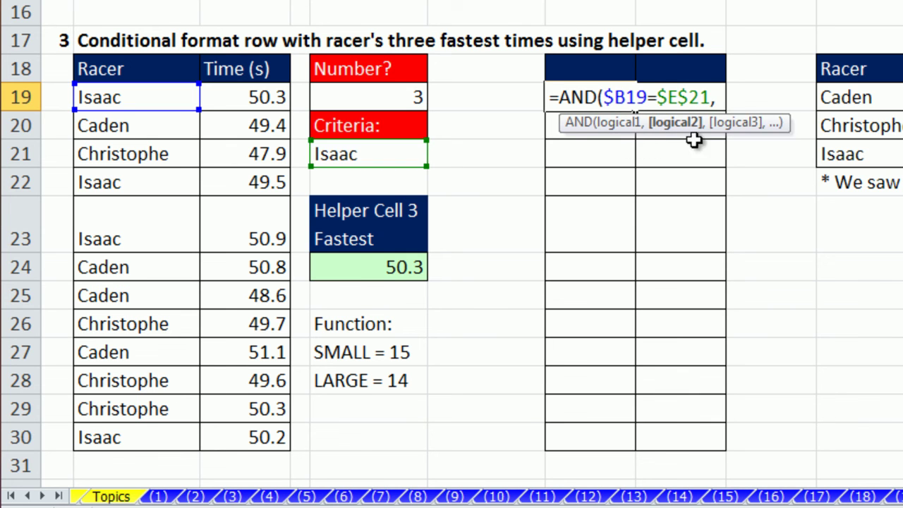
click(235, 96)
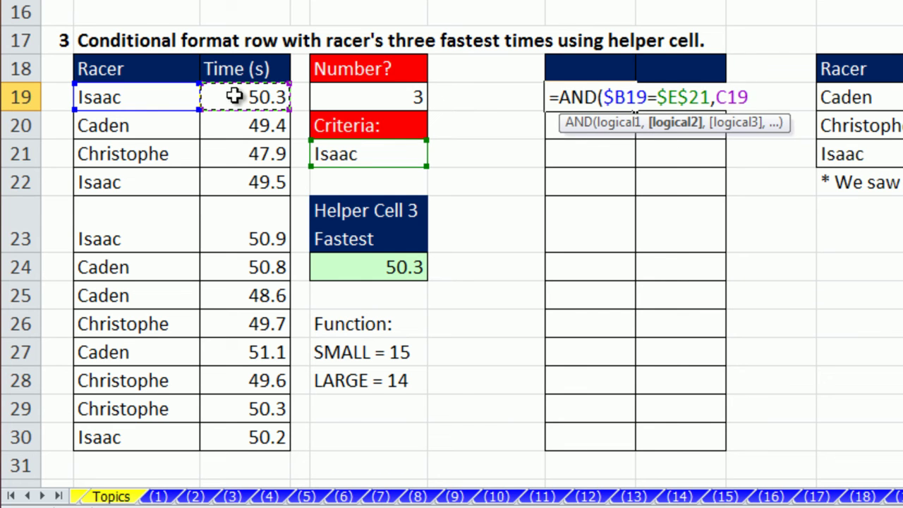
key(F4)
key(F4)
key(F4)
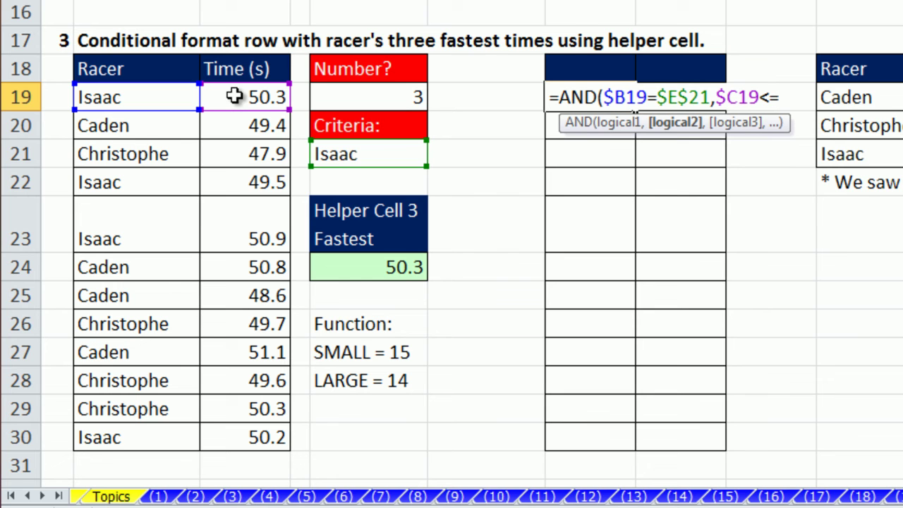
click(353, 266)
key(F4)
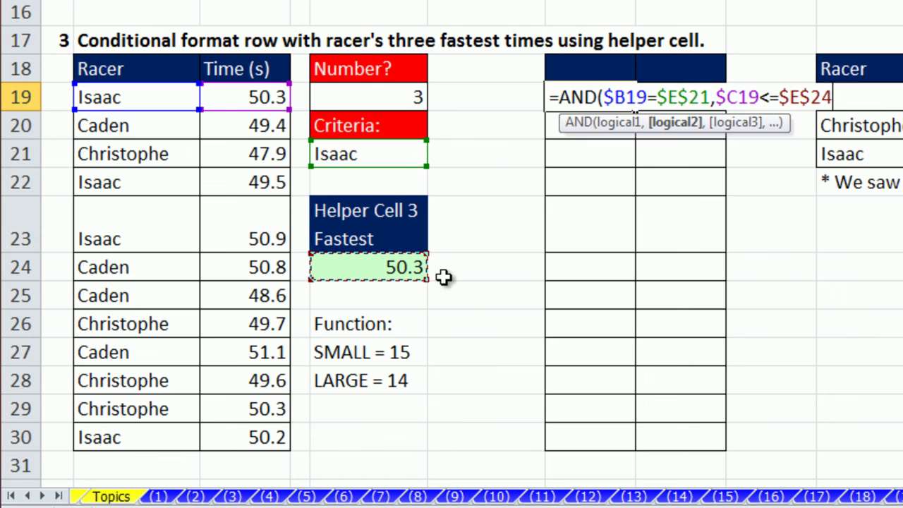
text())
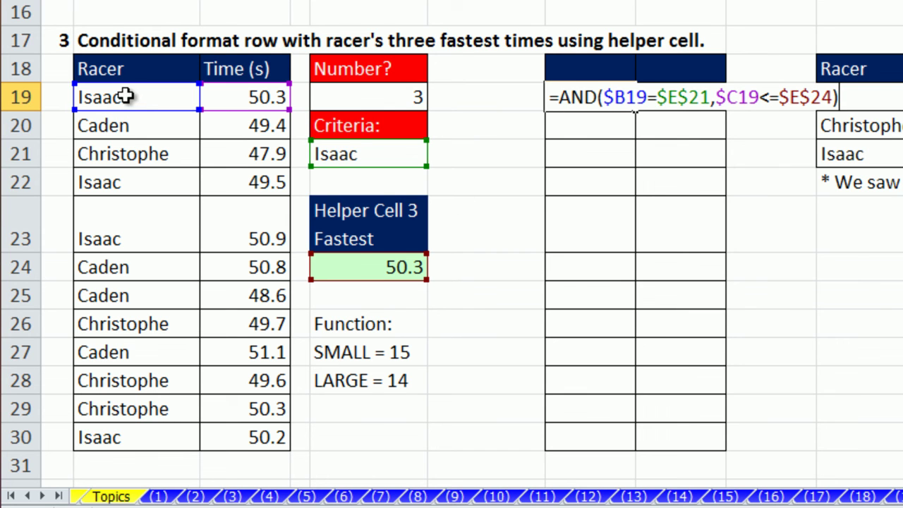
key(ctrl+Return)
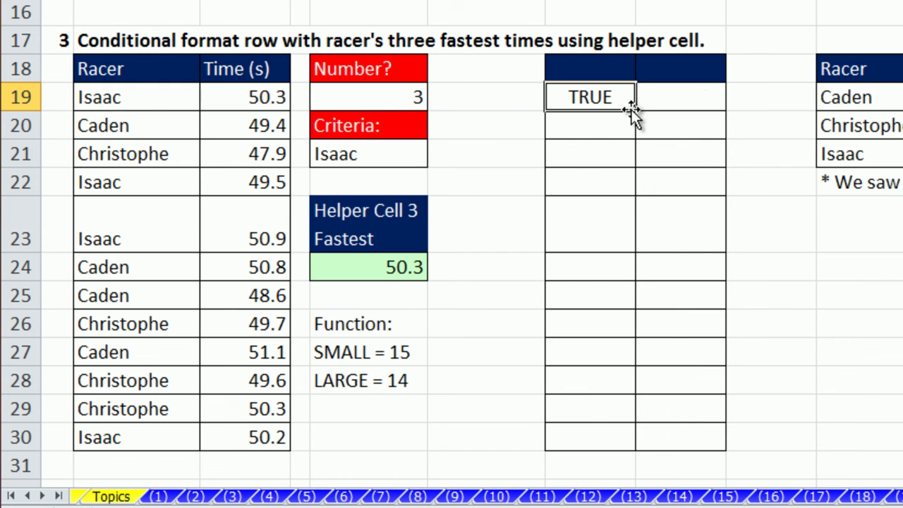
Fill the AND test across G19:H30 and check the first copied formula.
drag(637, 110, 728, 447)
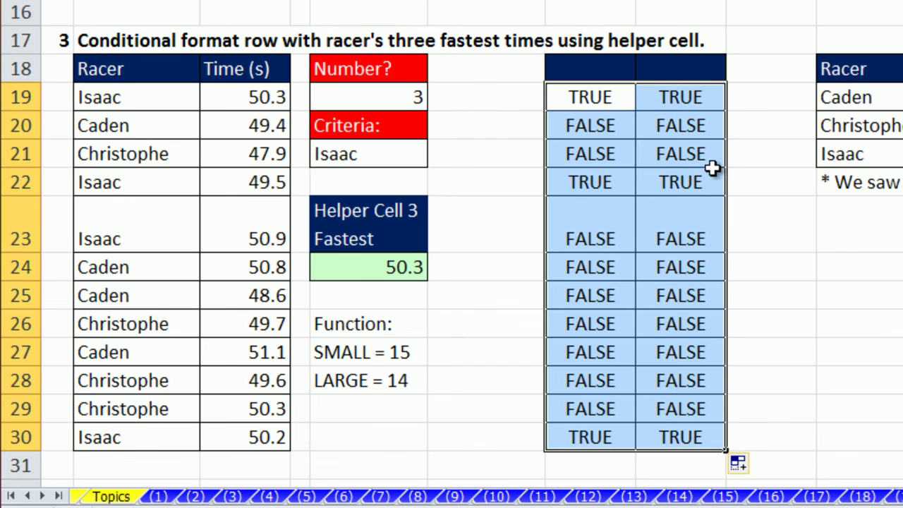
double_click(585, 100)
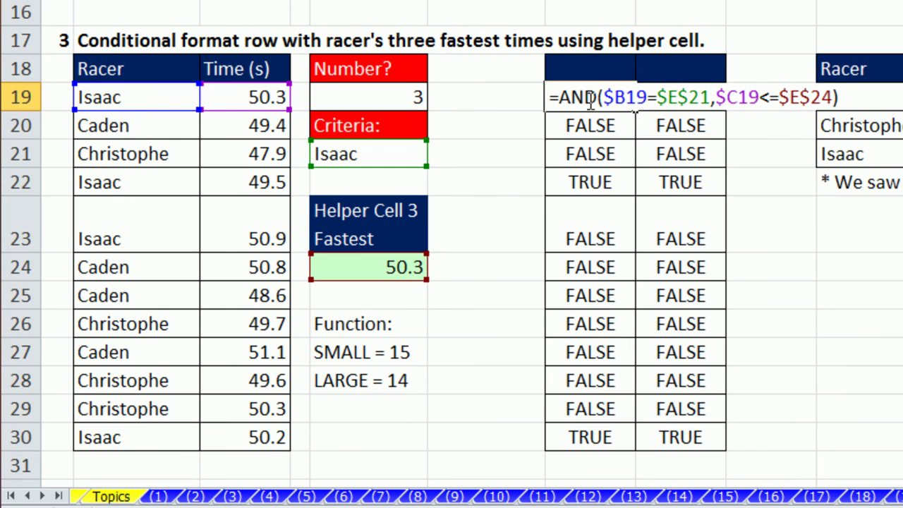
key(Escape)
Switch the Criteria racer to Caden and inspect the row 19 and row 30 test formulas.
click(383, 155)
click(436, 156)
click(334, 177)
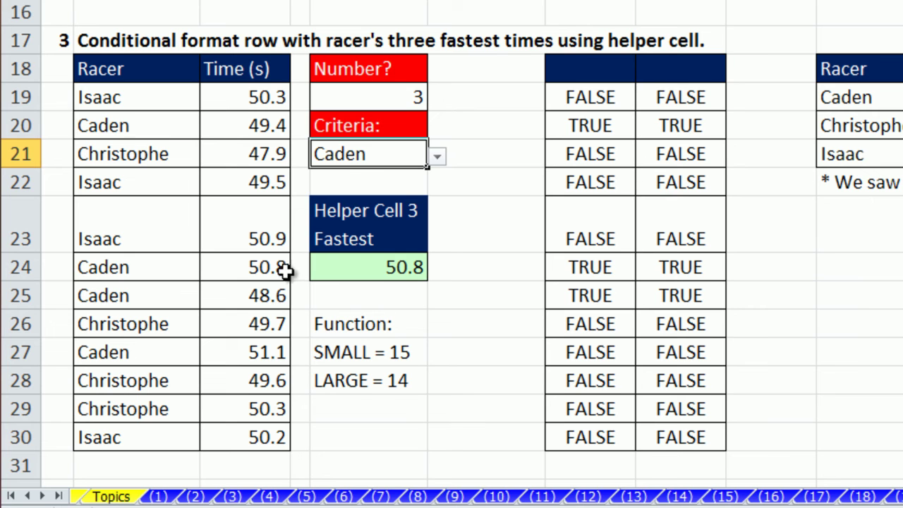
double_click(570, 98)
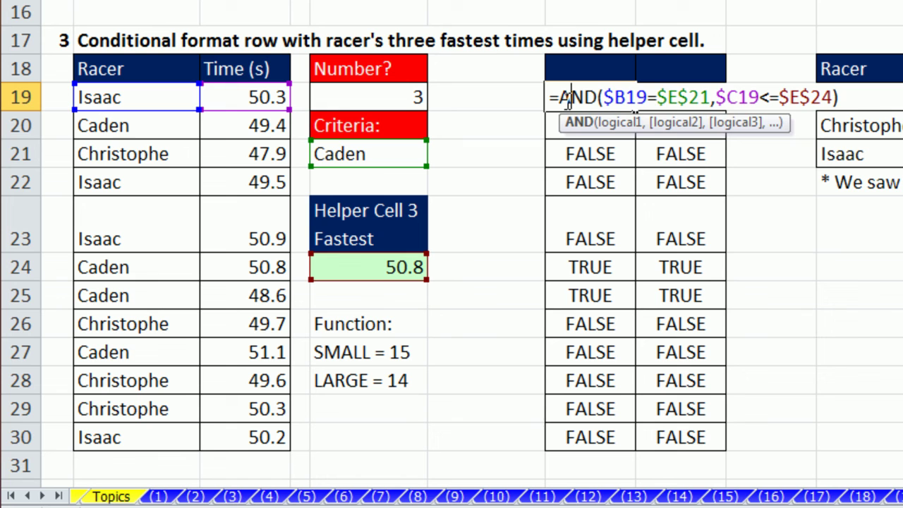
key(Escape)
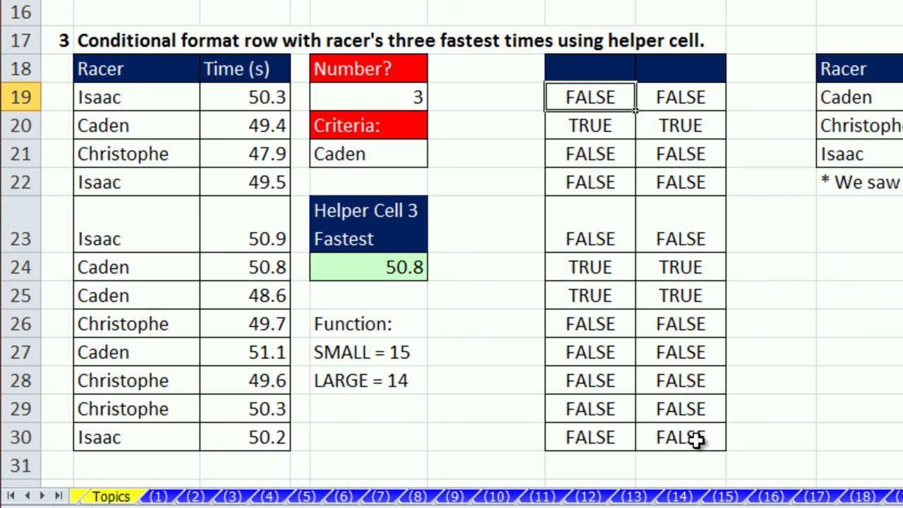
double_click(696, 439)
drag(640, 438, 856, 436)
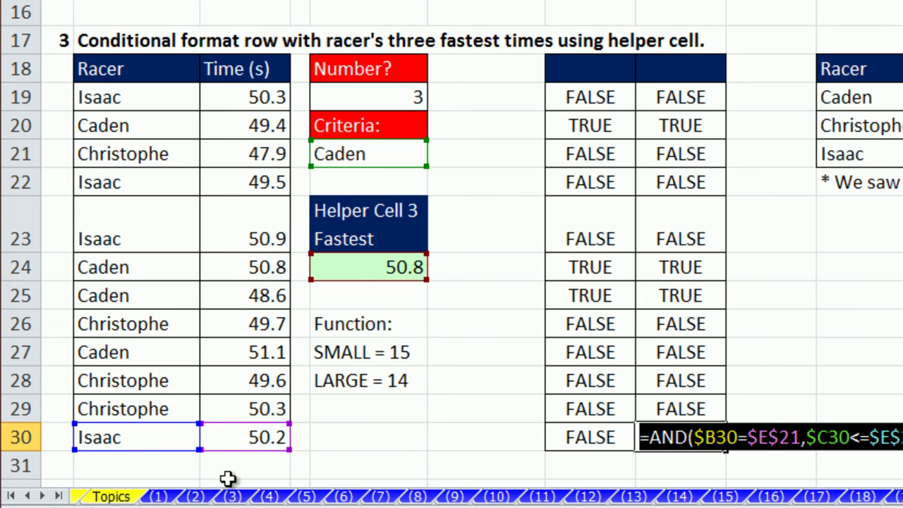
Add a formula rule to B19:C30 using the copied AND formula with yellow fill.
key(Escape)
drag(265, 443, 127, 97)
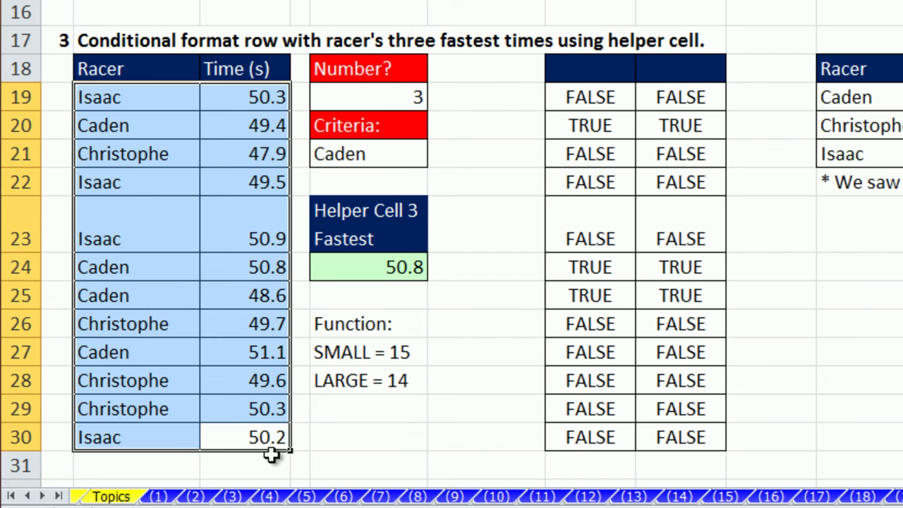
key(alt+o)
key(d)
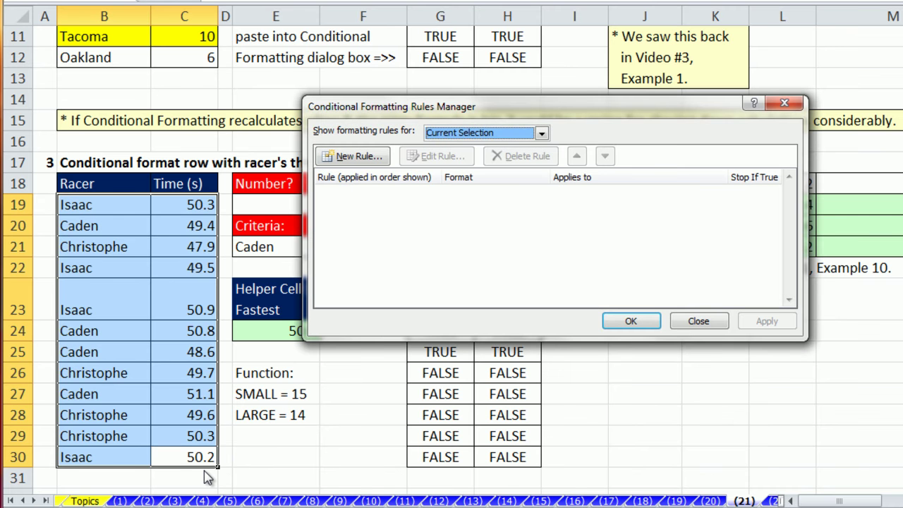
key(alt+n)
key(Down)
key(Down)
key(Down)
key(Down)
key(Down)
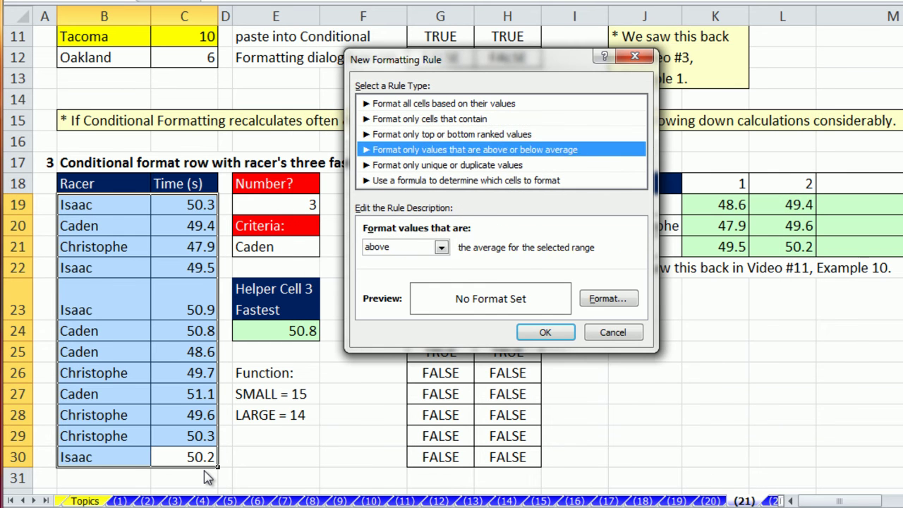
key(Tab)
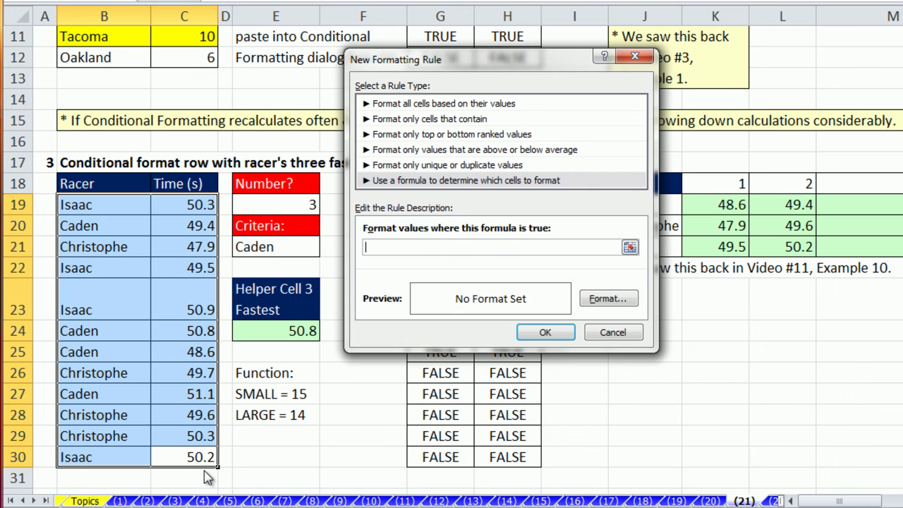
text(=AND($B30=$E$21,$C30<=$E$24))
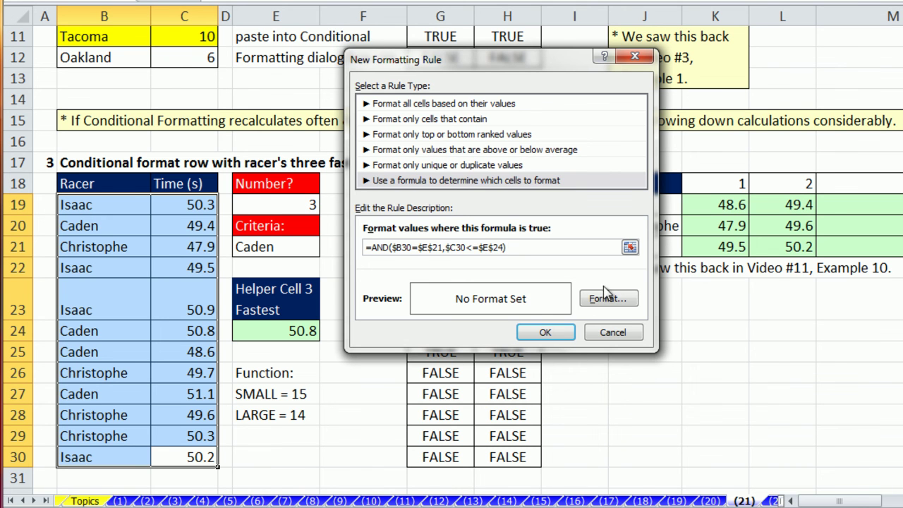
click(605, 297)
click(421, 204)
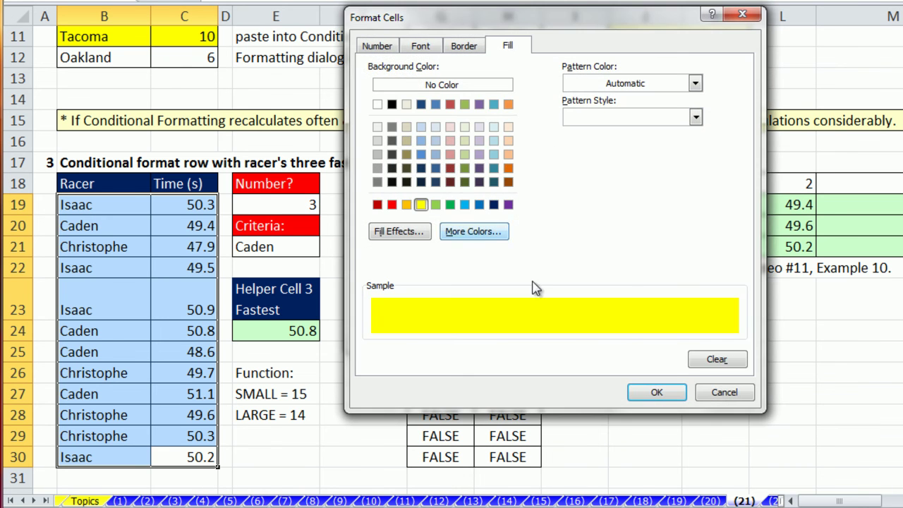
click(646, 392)
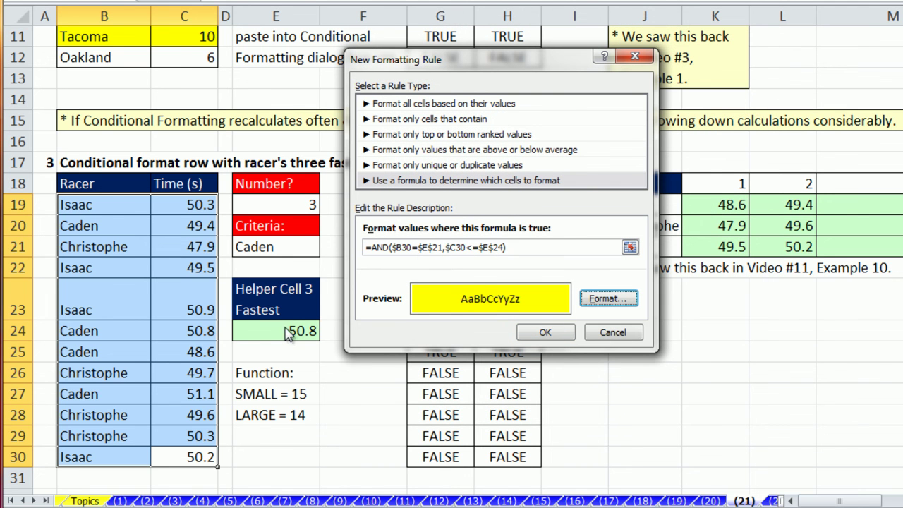
click(556, 334)
click(633, 322)
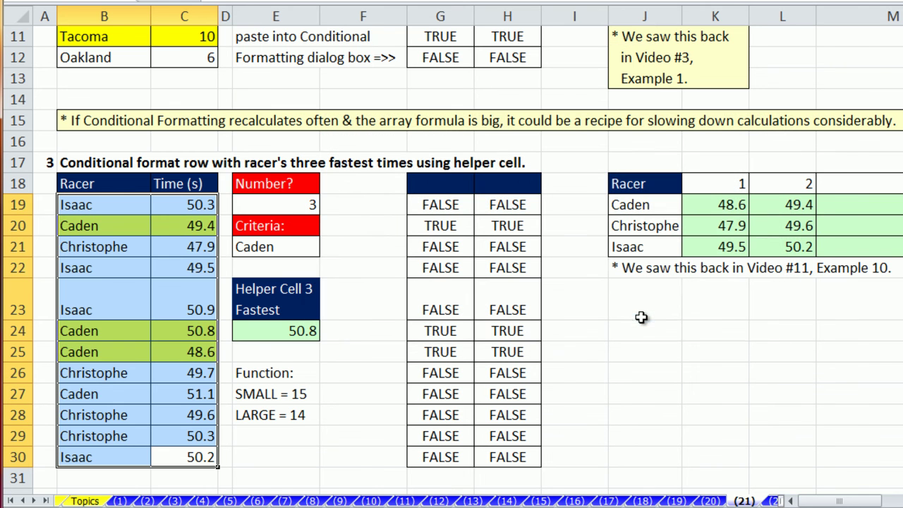
click(297, 330)
double_click(289, 331)
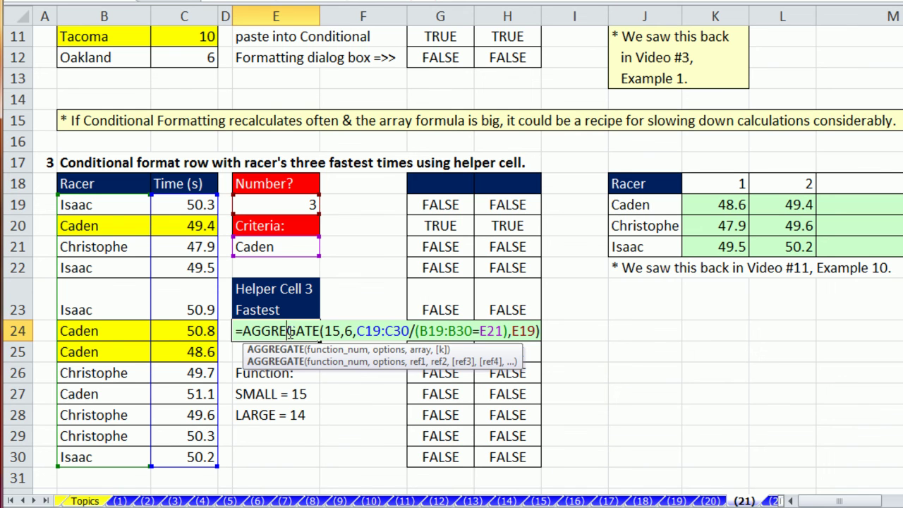
click(428, 330)
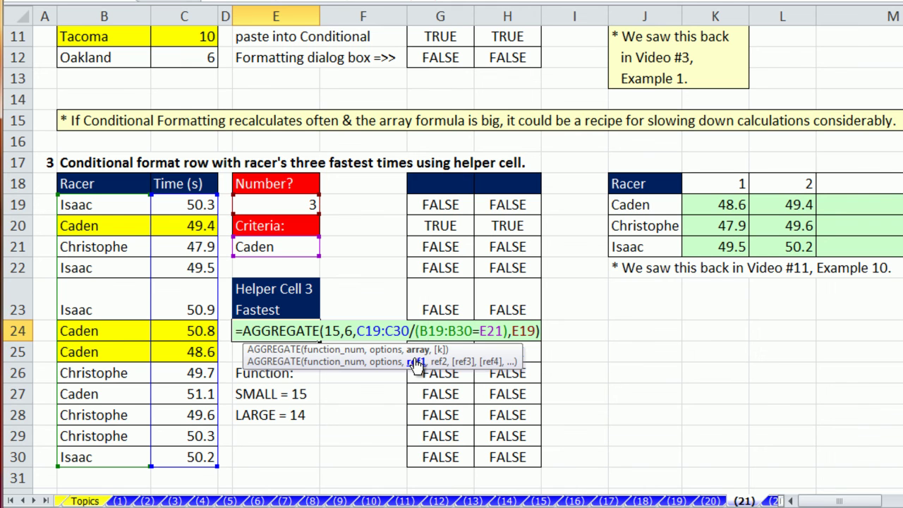
key(ctrl+Return)
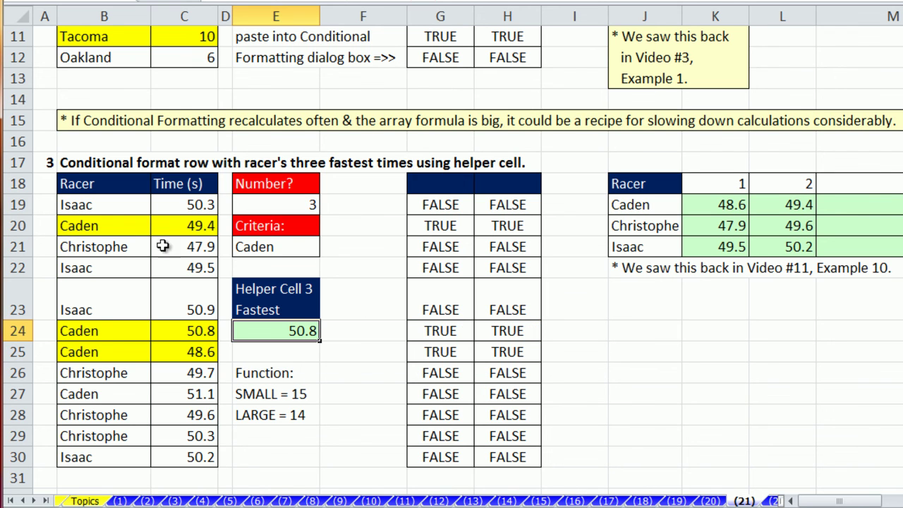
Cycle the Number in E19 through 2 and 1, then back to 3.
click(297, 246)
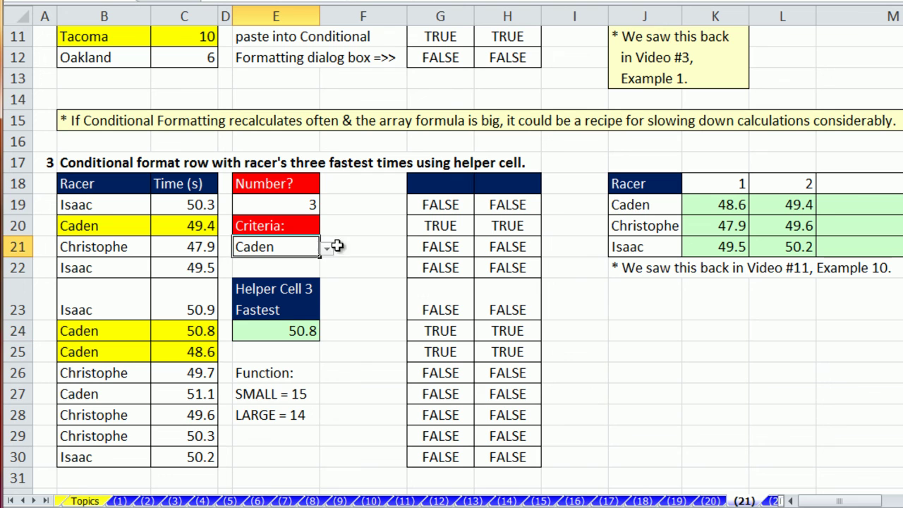
click(316, 204)
text(2)
key(ctrl+Return)
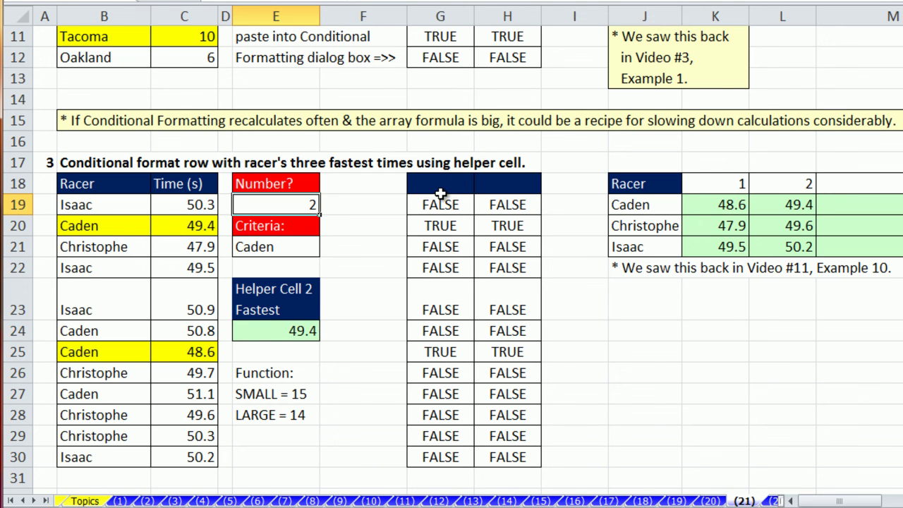
text(1)
key(ctrl+Return)
text(3)
key(ctrl+Return)
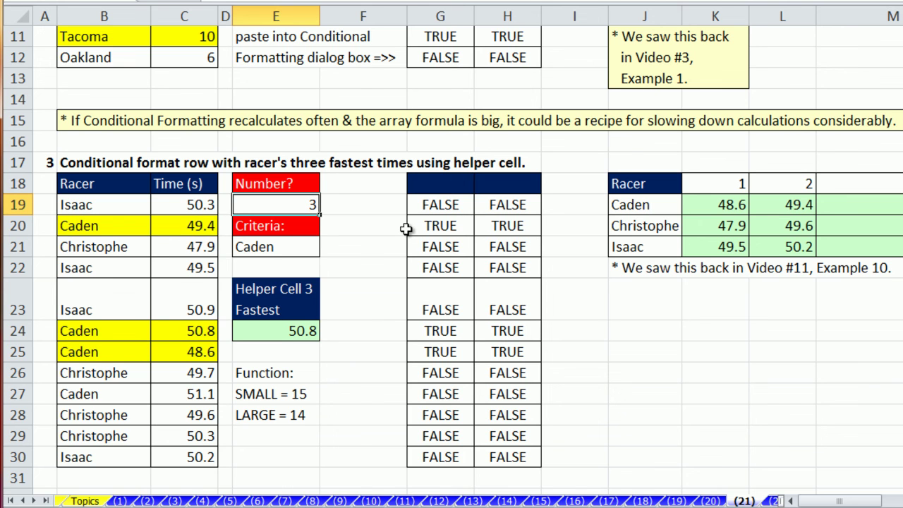
Try Christophe, then set Isaac as the Criteria racer and view E24's AGGREGATE formula.
click(276, 246)
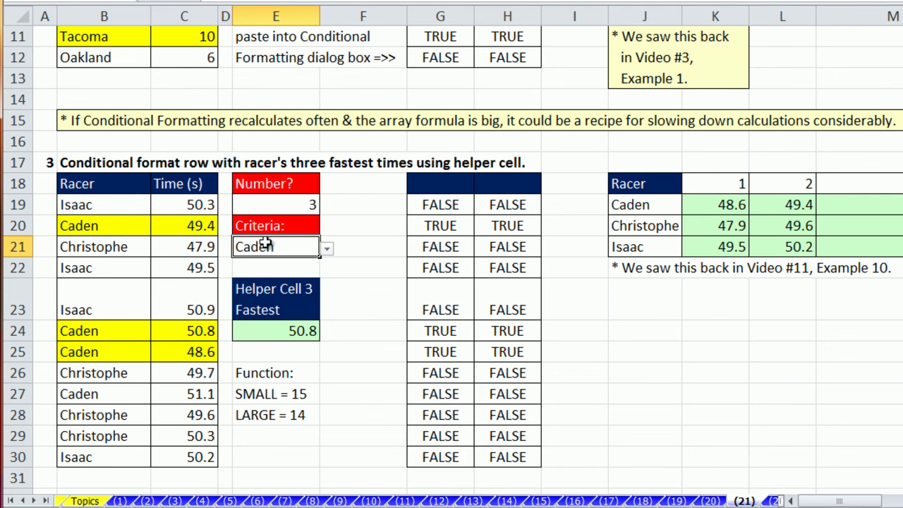
click(327, 249)
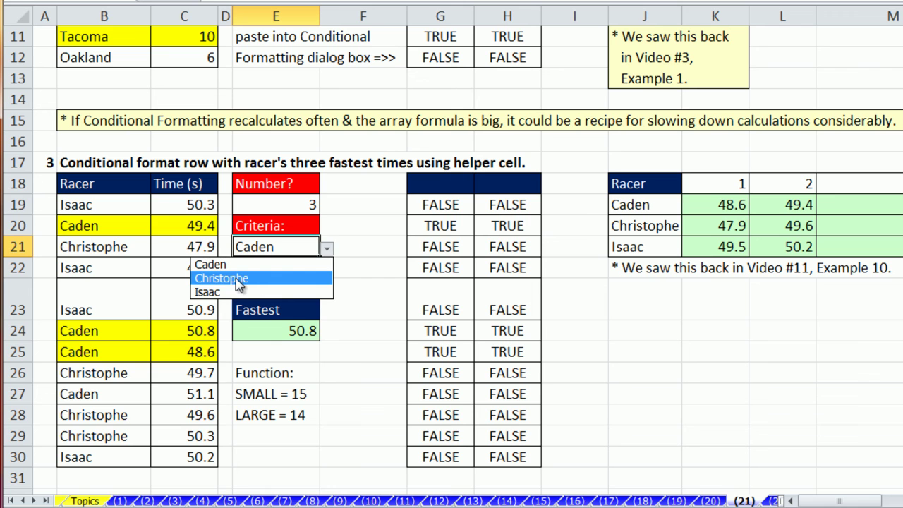
click(239, 280)
click(327, 249)
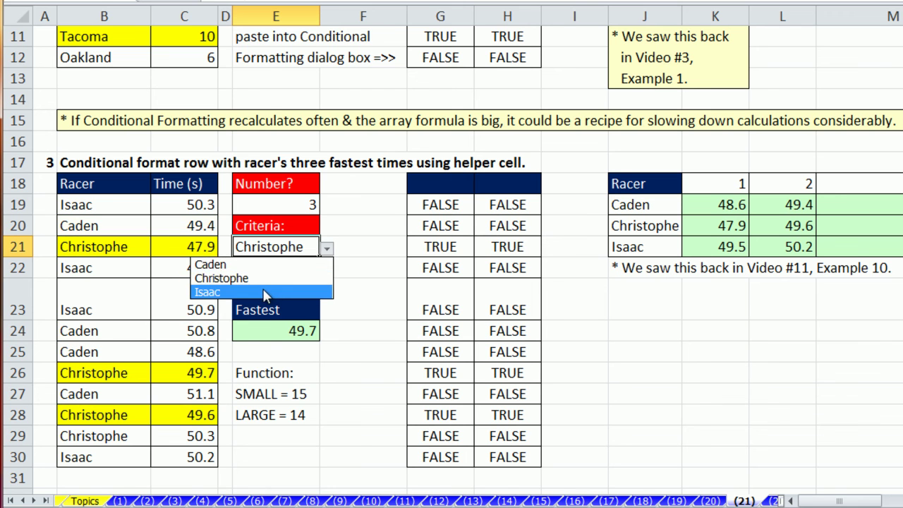
click(264, 292)
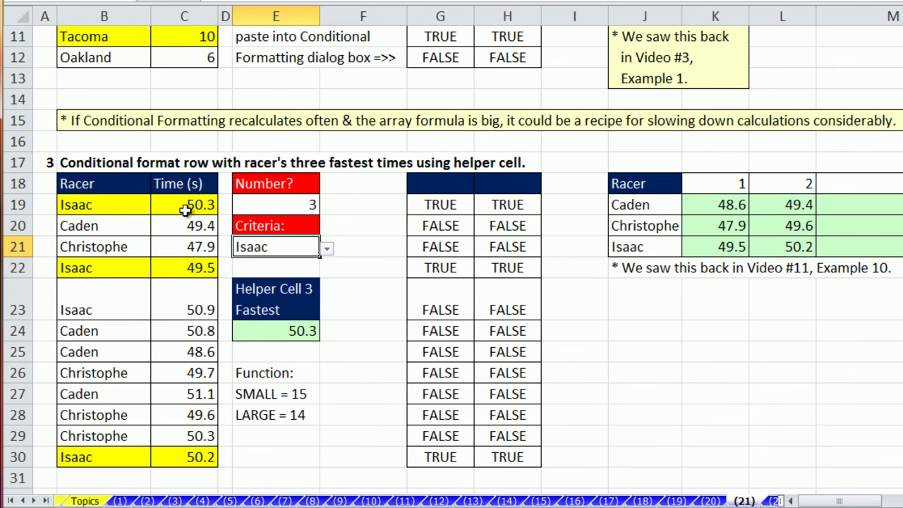
double_click(302, 331)
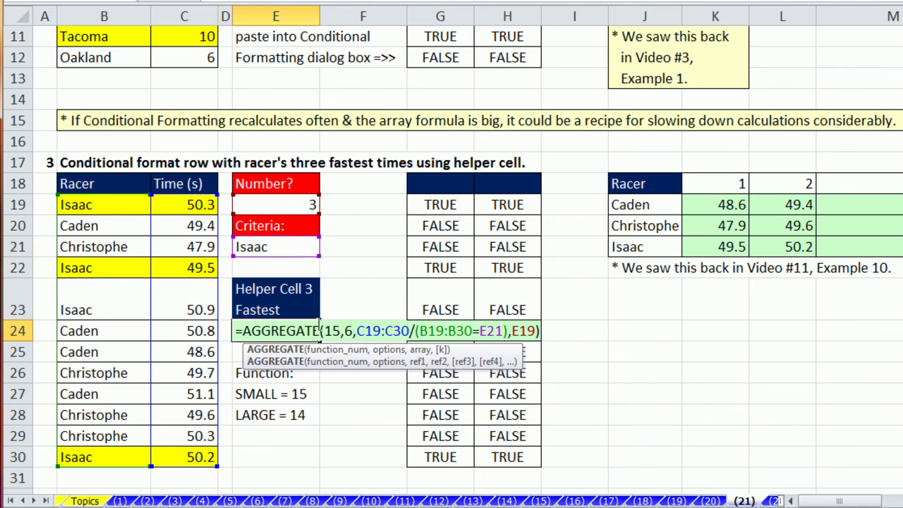
Review the G19, H23 and E24 formulas and their $E$24 helper references.
key(Escape)
double_click(451, 205)
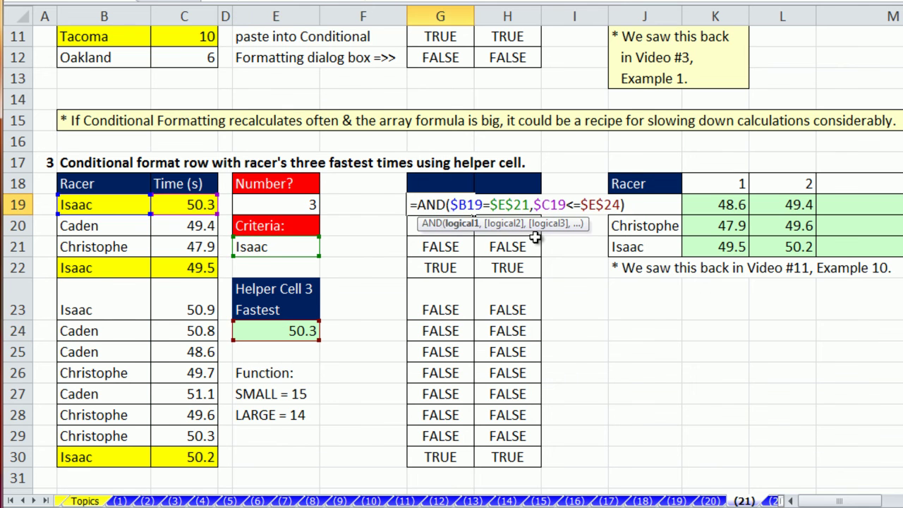
double_click(600, 205)
key(Escape)
double_click(514, 297)
double_click(659, 310)
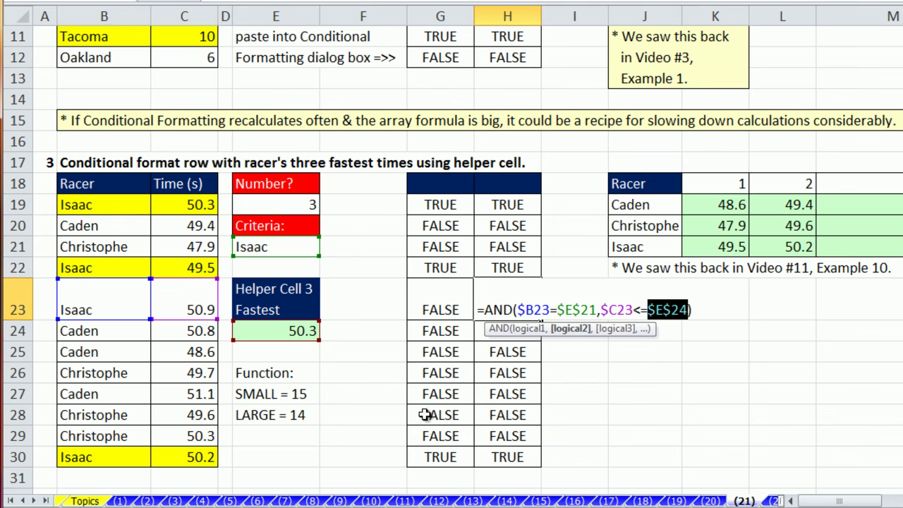
key(Escape)
double_click(300, 333)
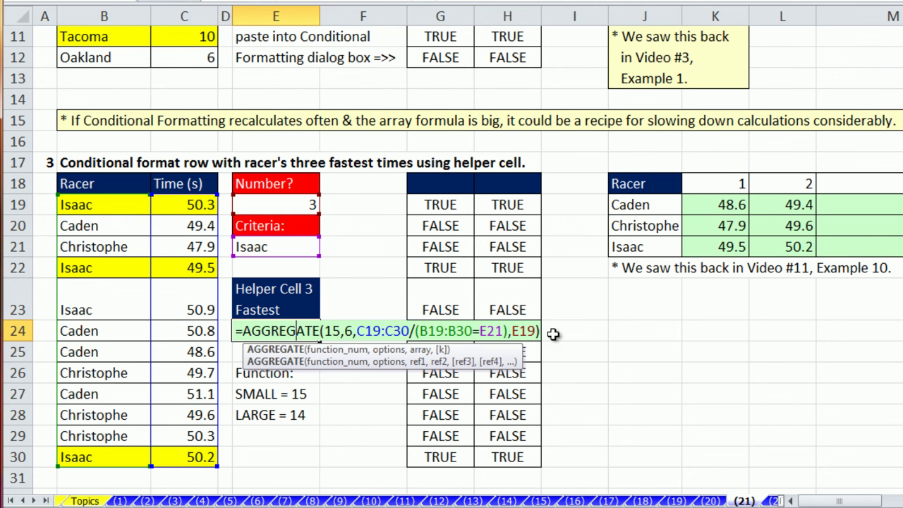
In F24, build =SMALL(IF($B$19:$B$30=$E$21,$C$19:$C$30) with absolute references.
click(359, 330)
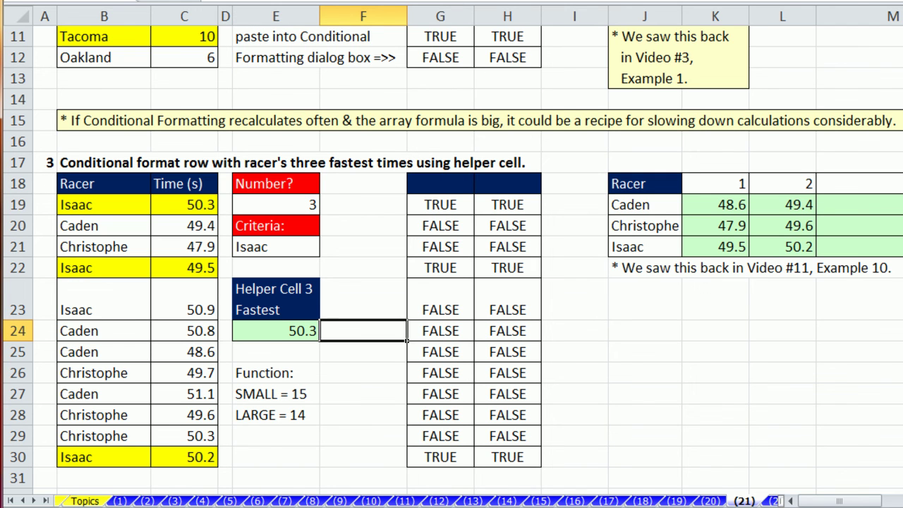
text(=sm)
key(Tab)
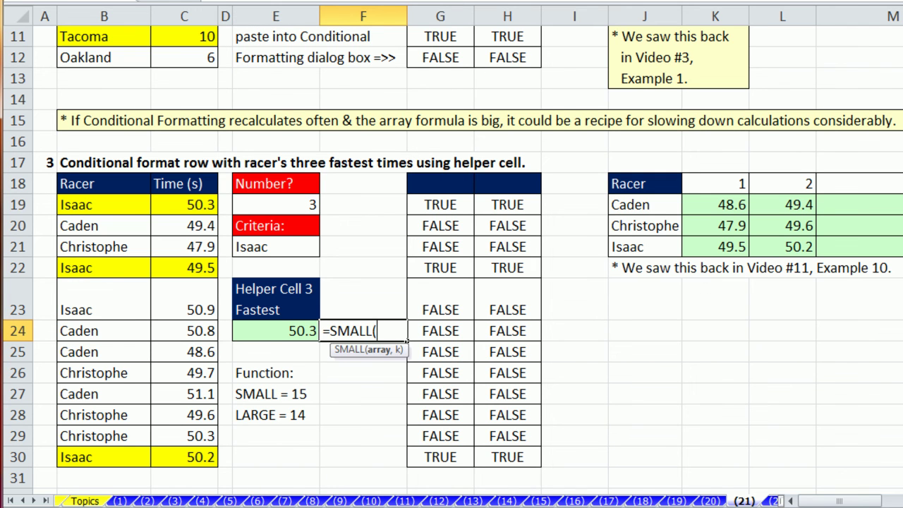
text(i)
key(Tab)
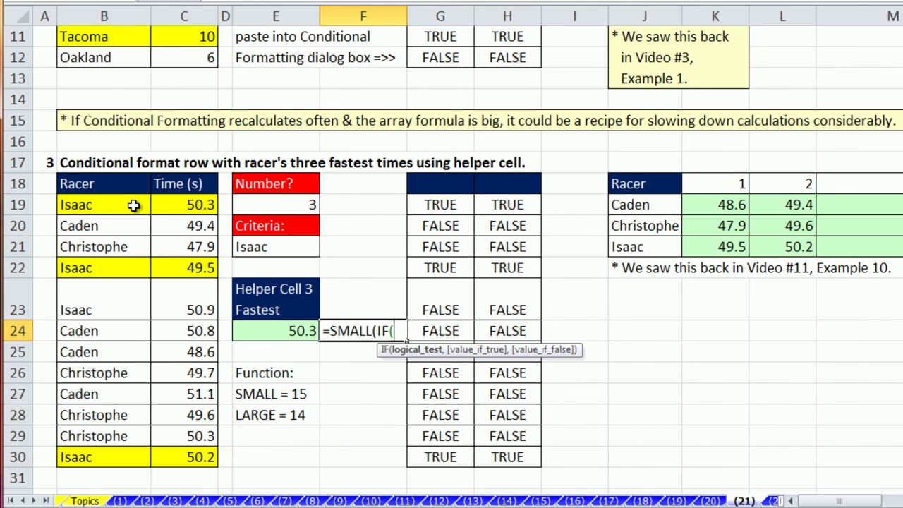
drag(134, 204, 131, 455)
key(F4)
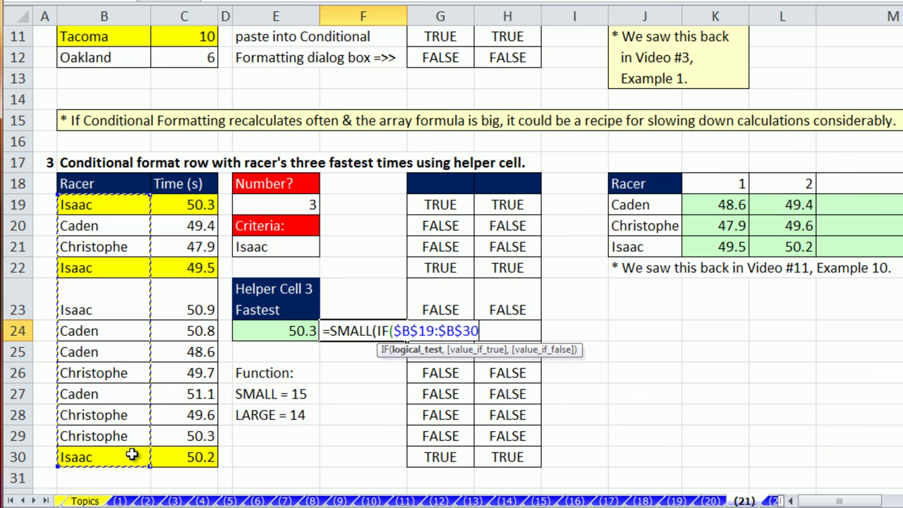
text(=)
click(310, 242)
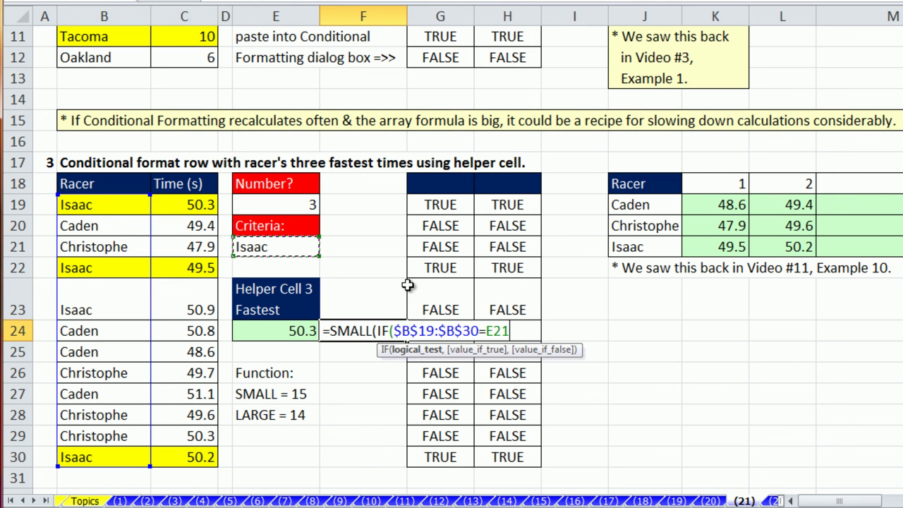
key(F4)
text(,)
drag(184, 205, 192, 457)
key(F4)
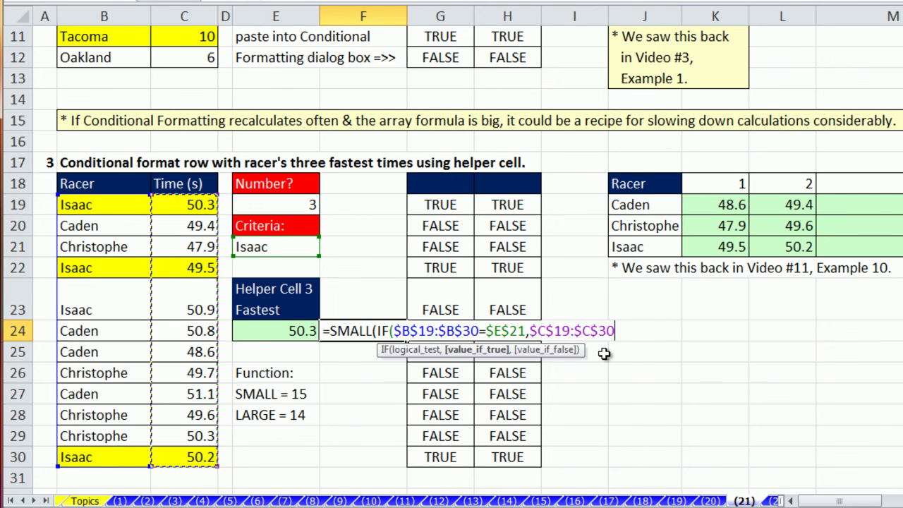
text())
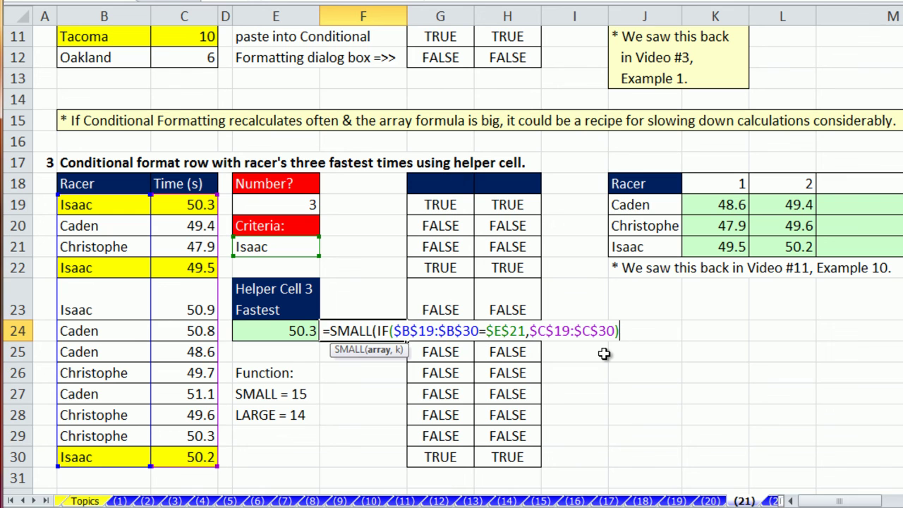
text(,)
Finish with $E$19 as k and enter F24 as an array formula returning 50.3.
click(299, 204)
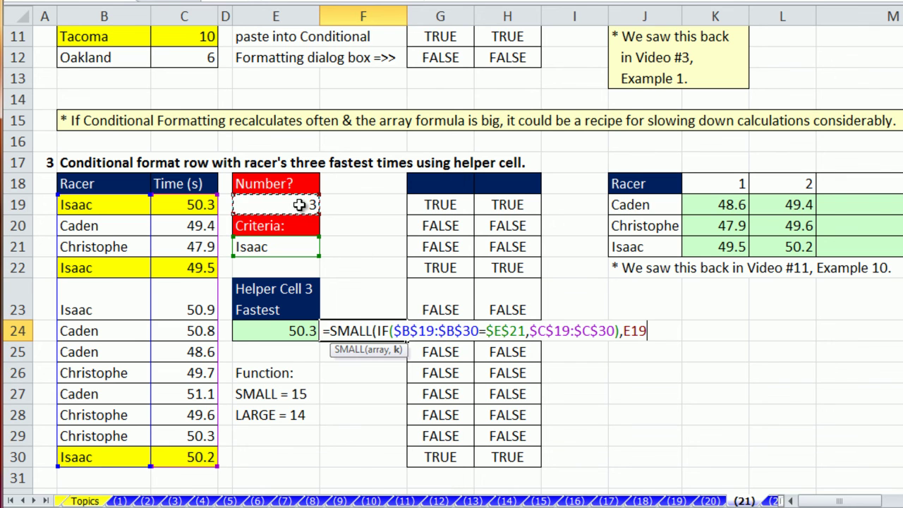
key(F4)
text())
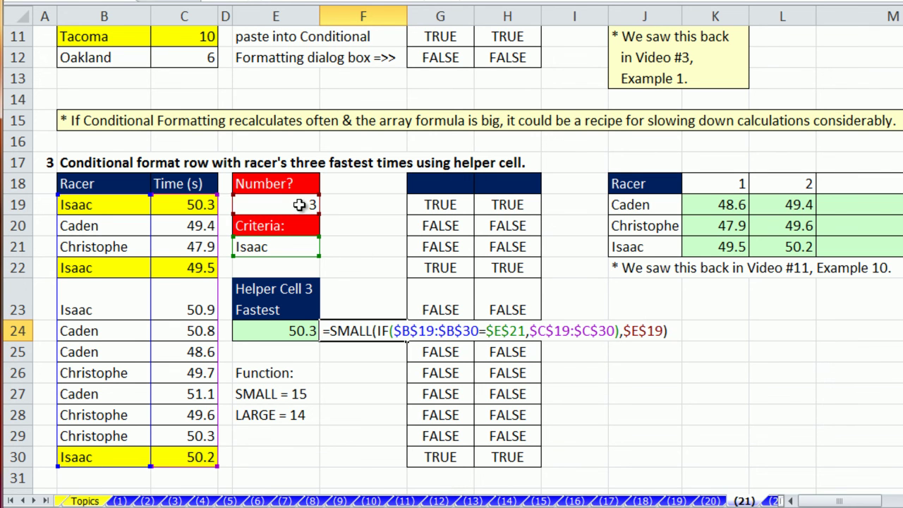
key(Return)
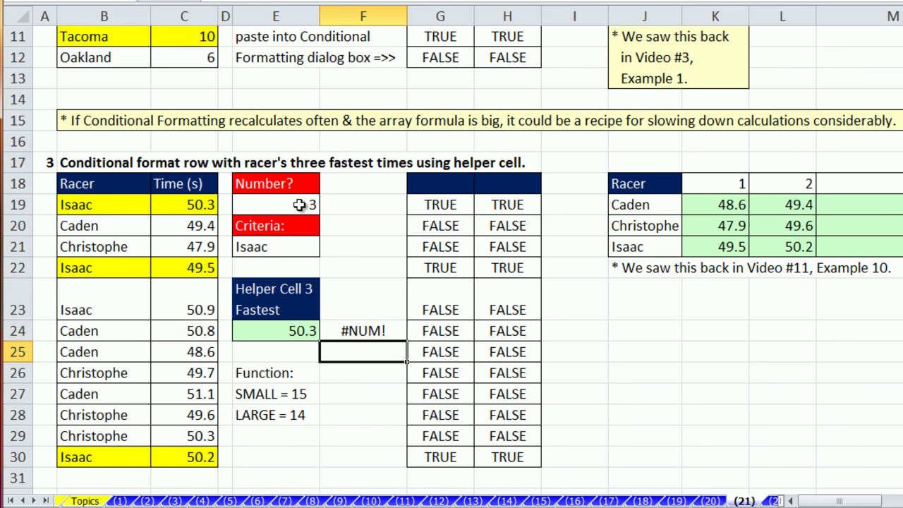
double_click(386, 327)
key(ctrl+shift+Return)
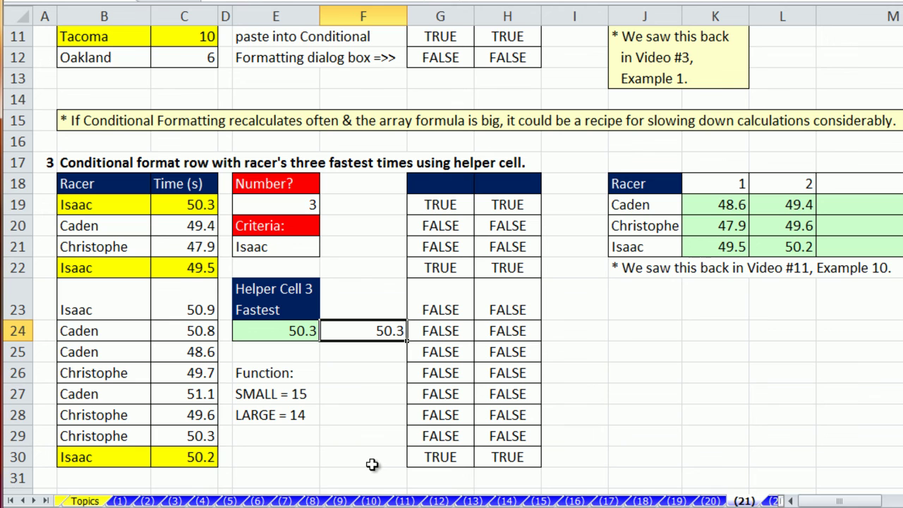
click(275, 325)
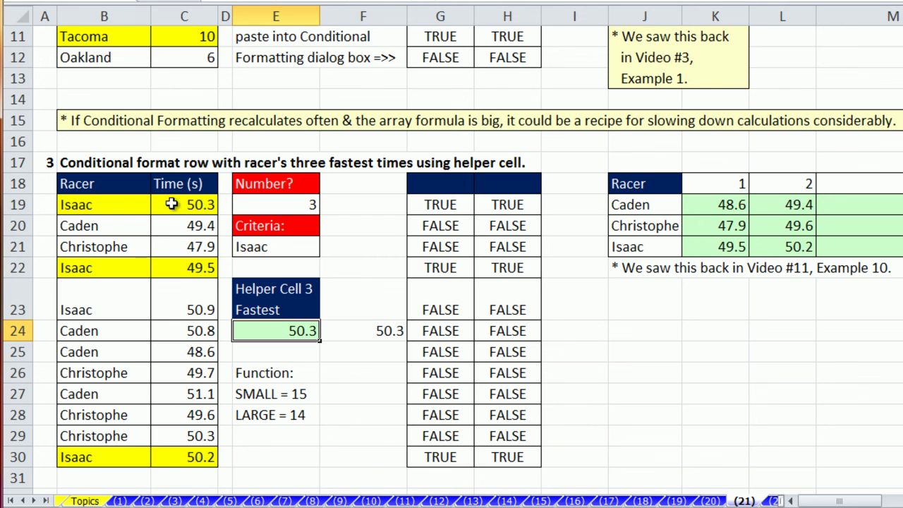
scroll(362, 400, up, 2)
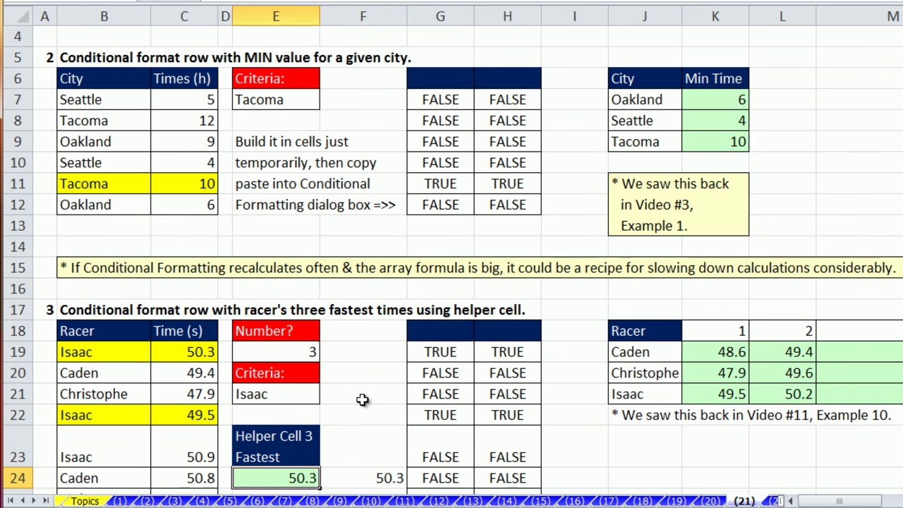
scroll(362, 399, up, 1)
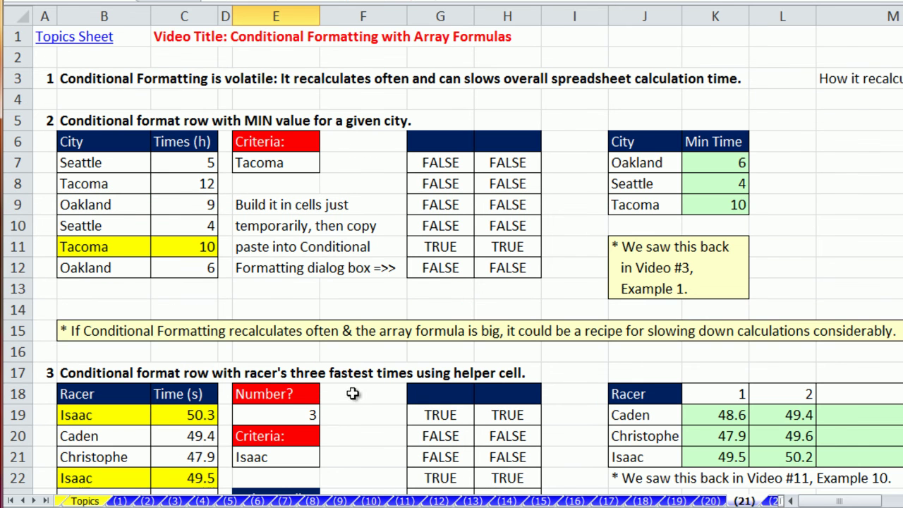
double_click(437, 163)
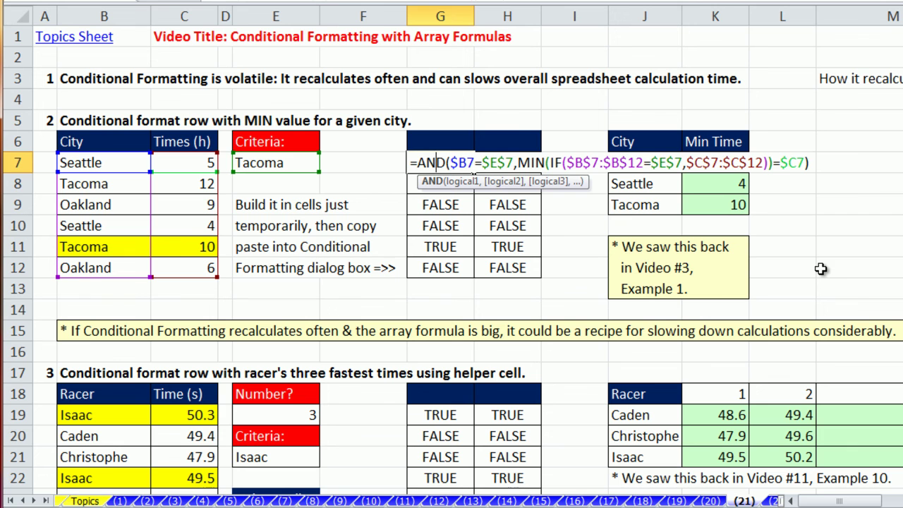
key(Escape)
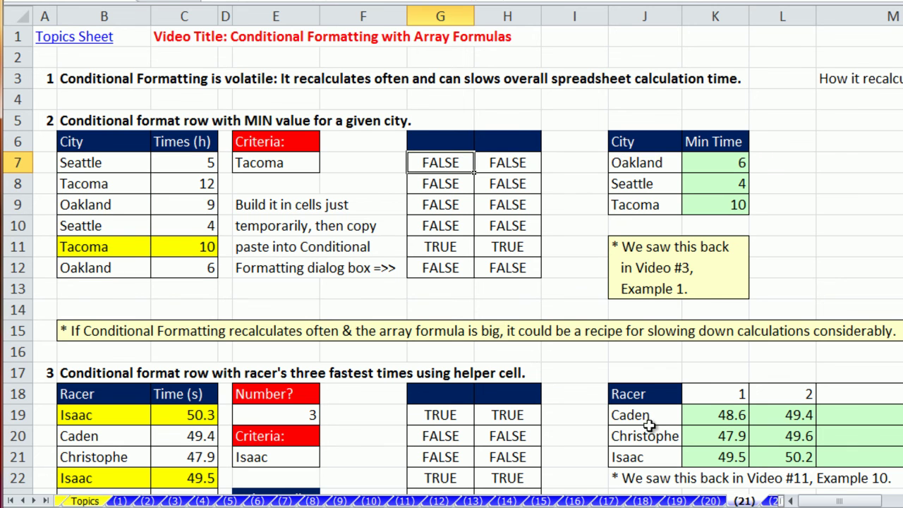
click(33, 500)
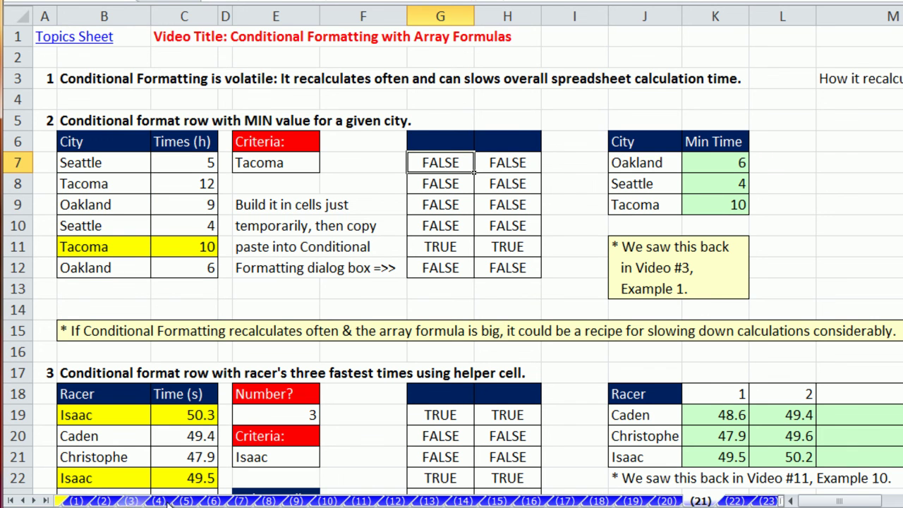
click(735, 501)
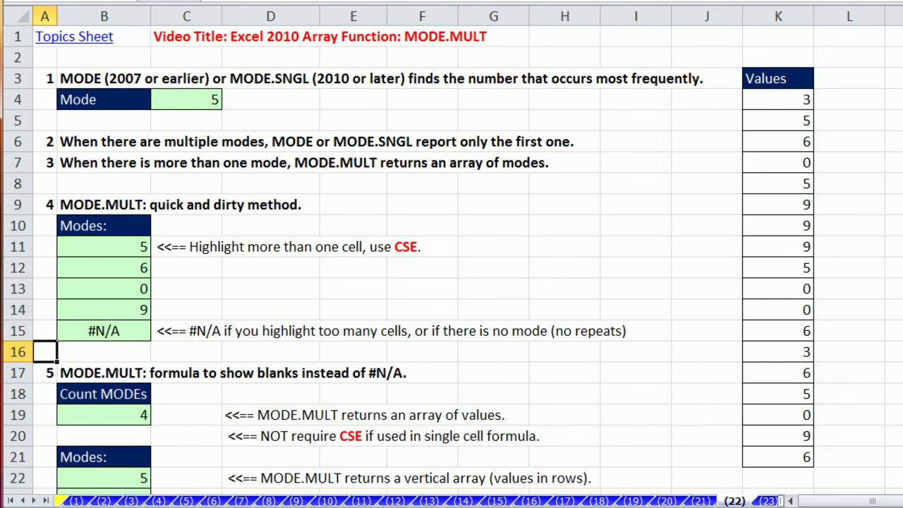
key(ctrl+Page_Up)
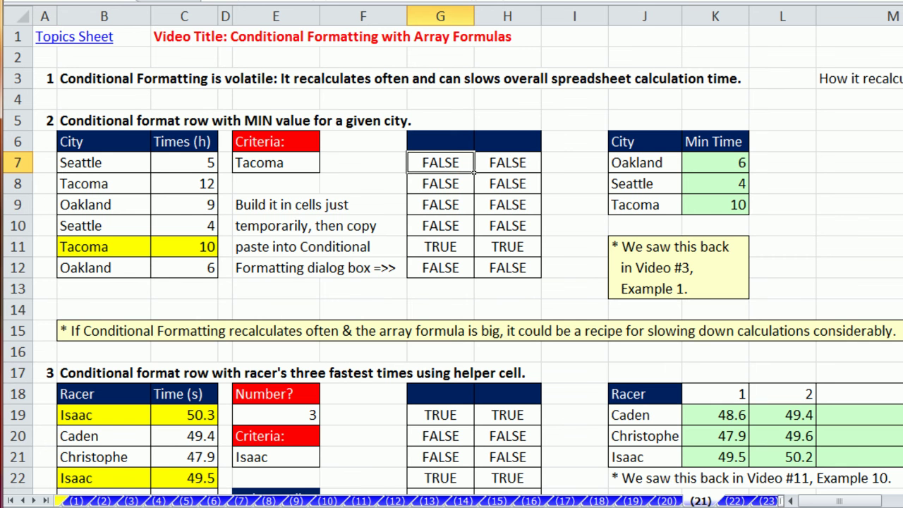